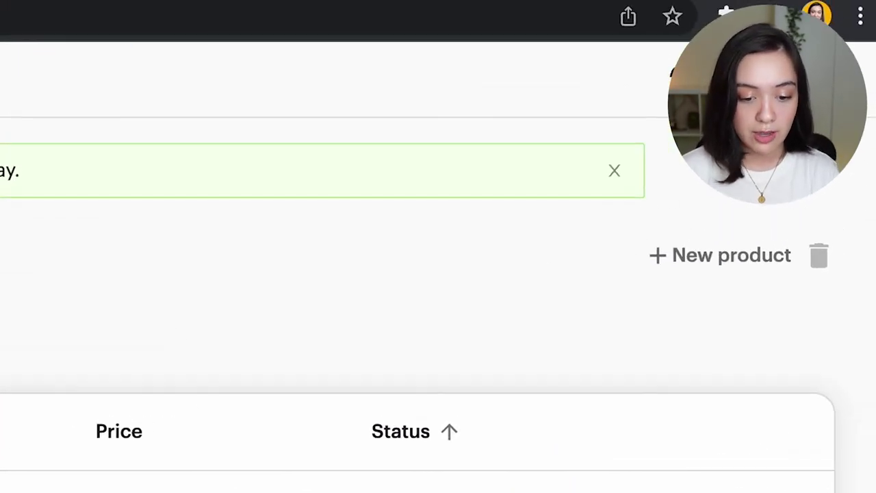
Start a new product and name it Seven Glaze a Week Doughnut Dozen.
{"action": "left_click", "coordinate": [705, 262]}
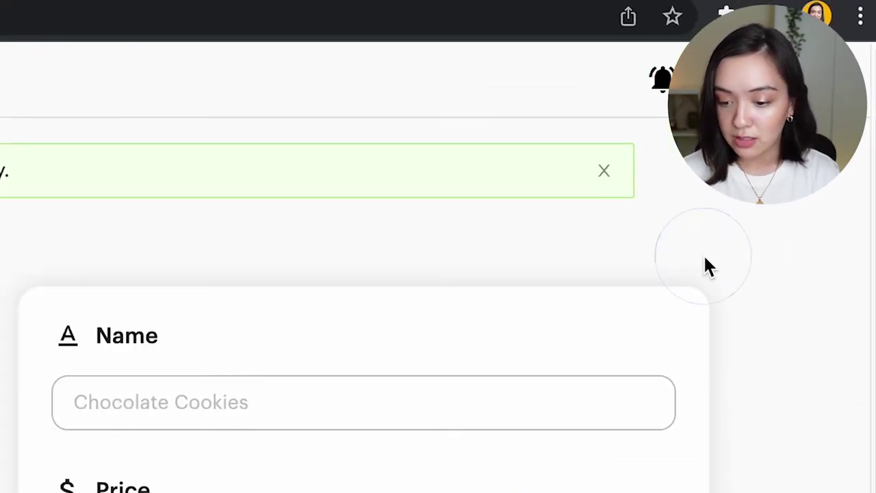
{"action": "left_click", "coordinate": [473, 378]}
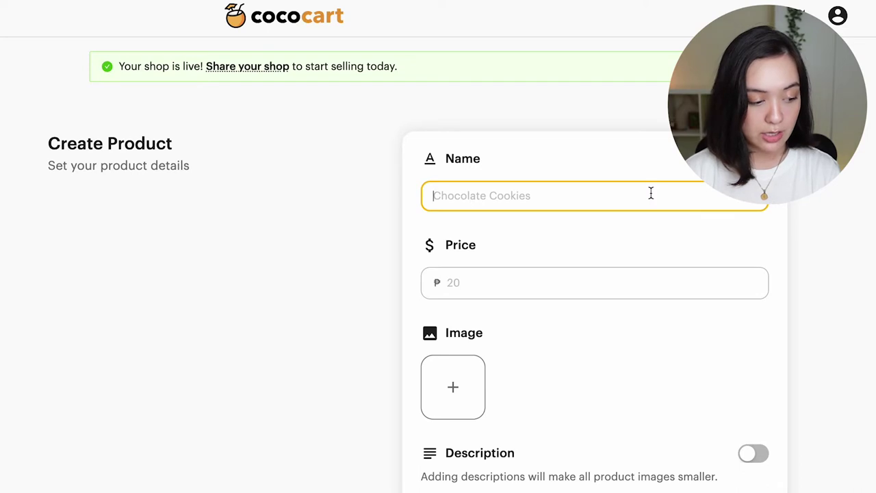
{"action": "type", "text": "Seven Glaze a We"}
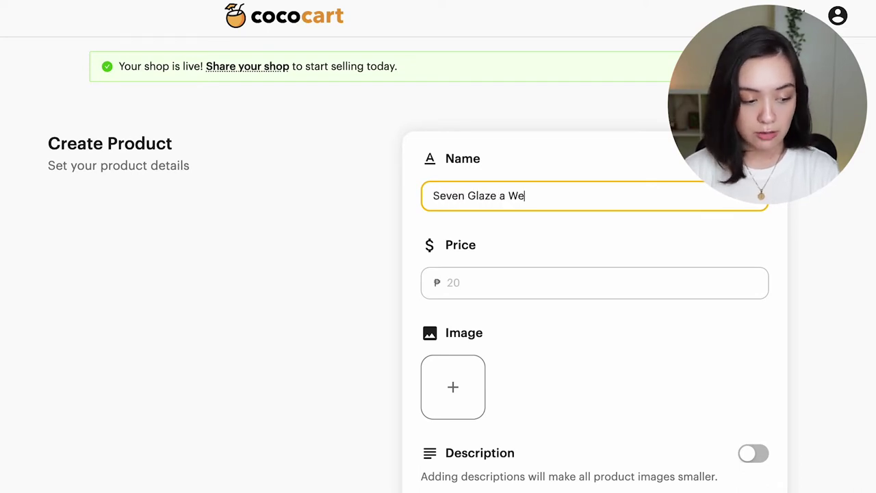
{"action": "type", "text": "ek Dough"}
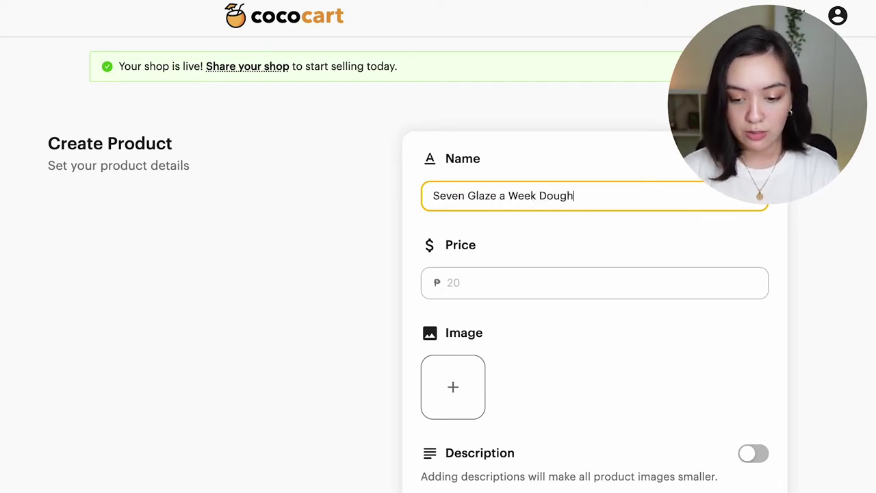
{"action": "type", "text": "nut Dozen"}
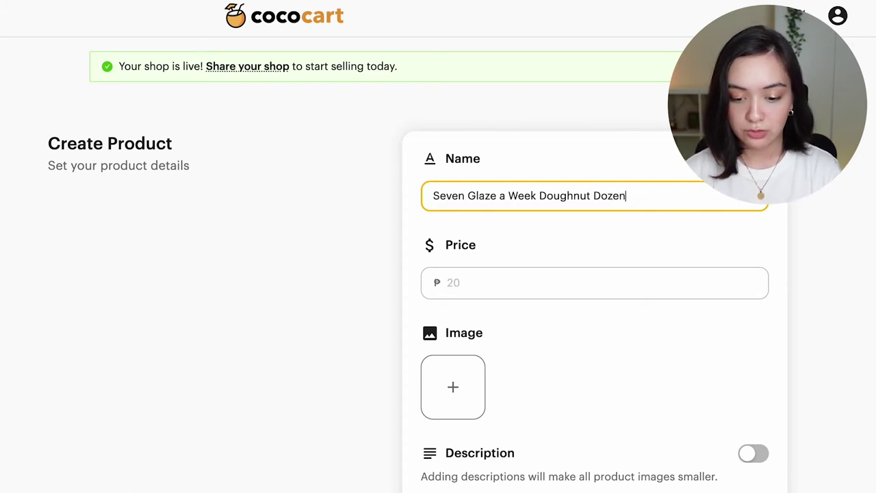
Set the doughnut product's price to ₱450 and upload two doughnut photos as its images.
{"action": "left_click", "coordinate": [657, 282]}
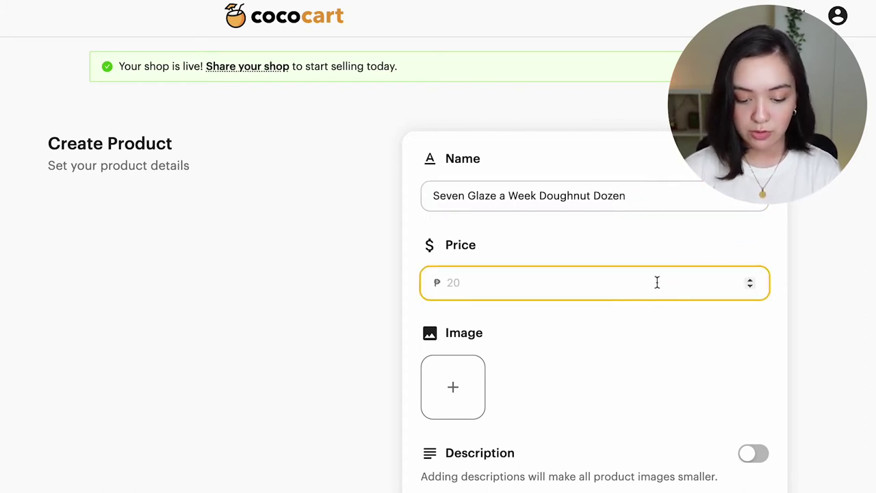
{"action": "type", "text": "450"}
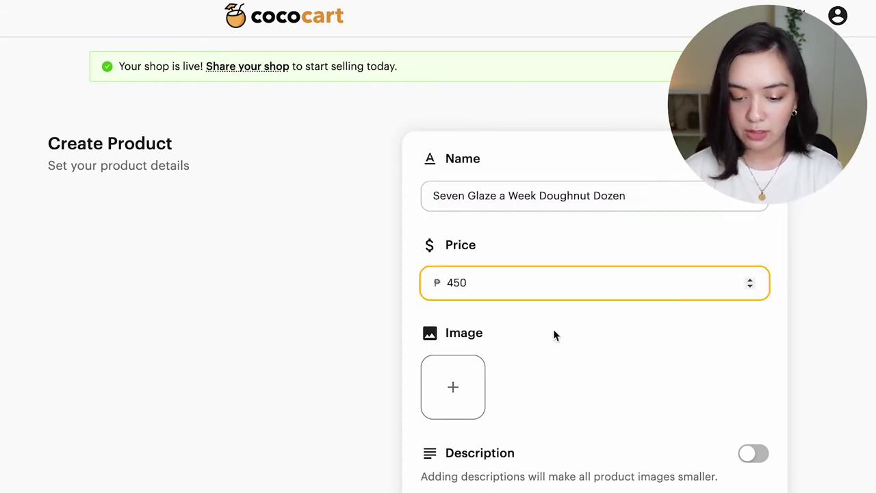
{"action": "scroll", "coordinate": [408, 333], "scroll_direction": "down", "scroll_amount": 2}
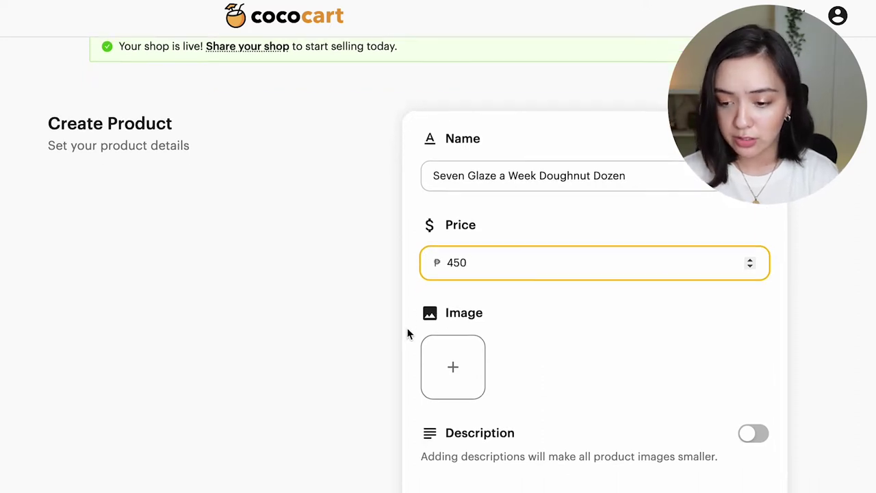
{"action": "left_click", "coordinate": [462, 259]}
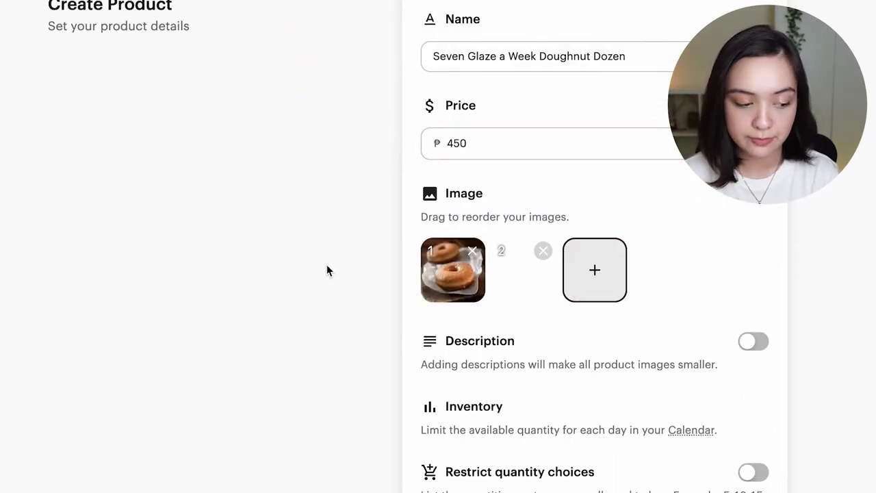
{"action": "scroll", "coordinate": [326, 269], "scroll_direction": "down", "scroll_amount": 1}
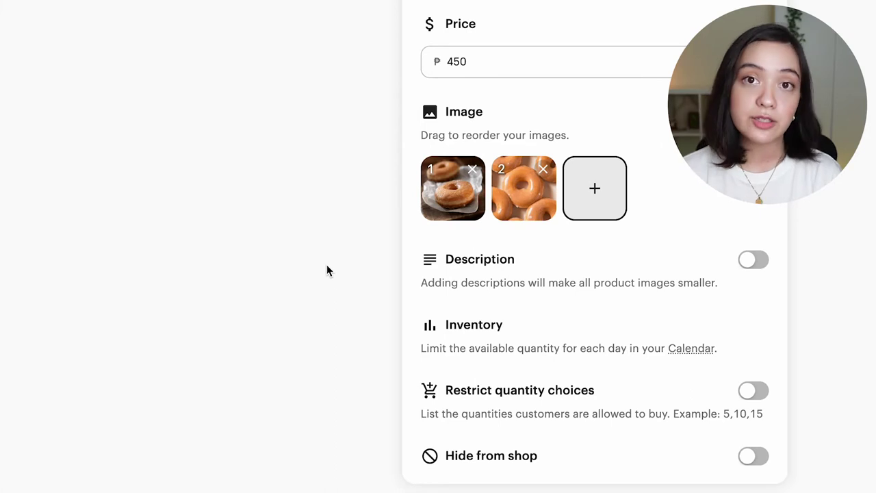
Turn on the doughnut product's optional description and switch it off again.
{"action": "left_click", "coordinate": [753, 260]}
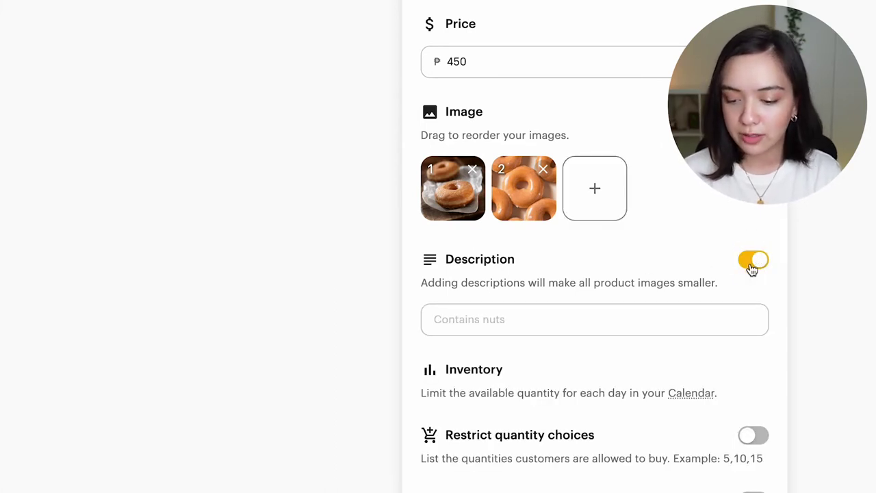
{"action": "left_click", "coordinate": [751, 263]}
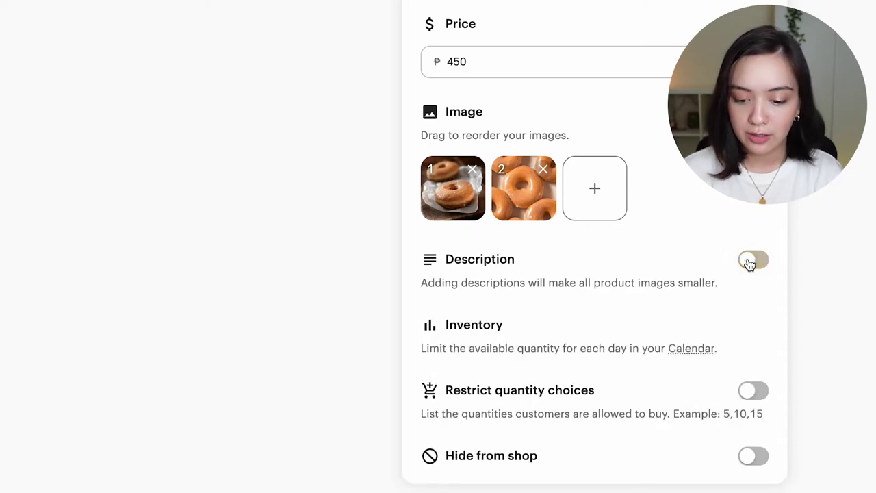
Add a variant named 2 Dozen to the doughnut product.
{"action": "scroll", "coordinate": [774, 335], "scroll_direction": "down", "scroll_amount": 3}
{"action": "scroll", "coordinate": [402, 357], "scroll_direction": "down", "scroll_amount": 1}
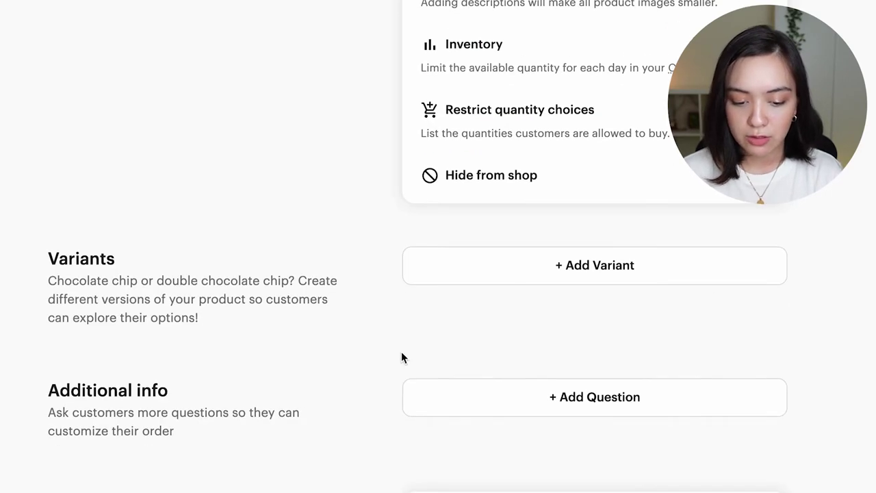
{"action": "scroll", "coordinate": [368, 331], "scroll_direction": "down", "scroll_amount": 2}
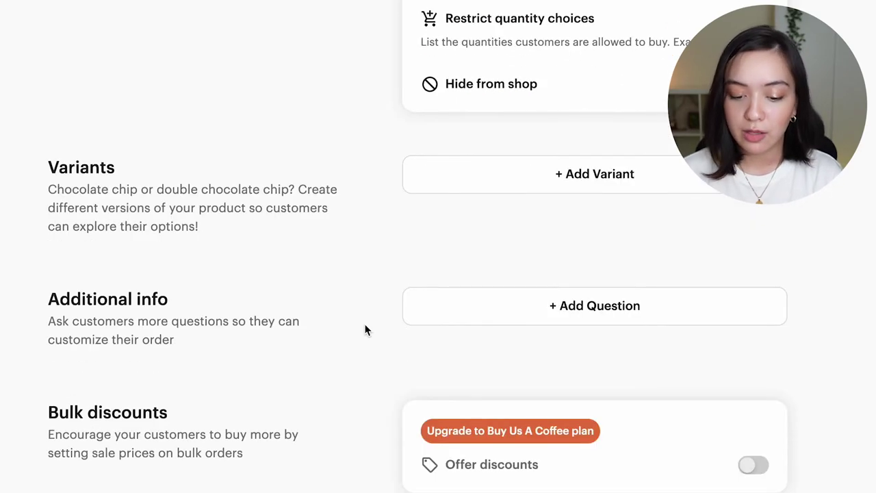
{"action": "left_click", "coordinate": [479, 185]}
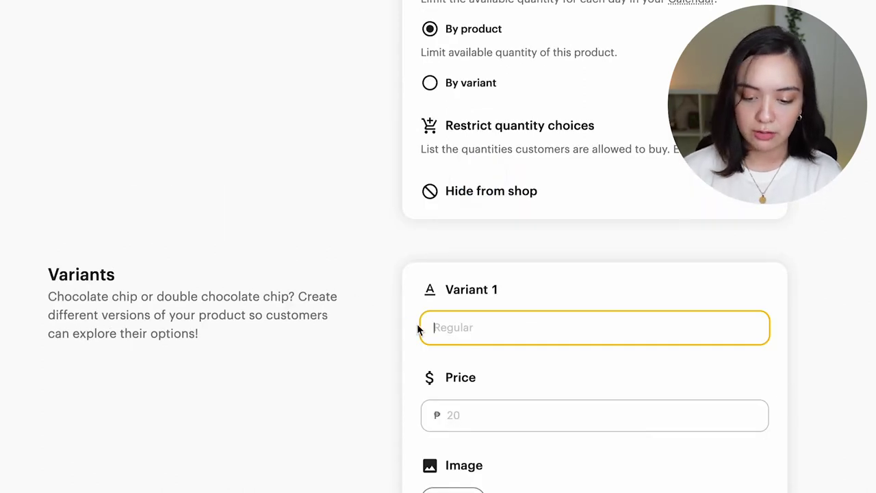
{"action": "type", "text": "2 Dozen"}
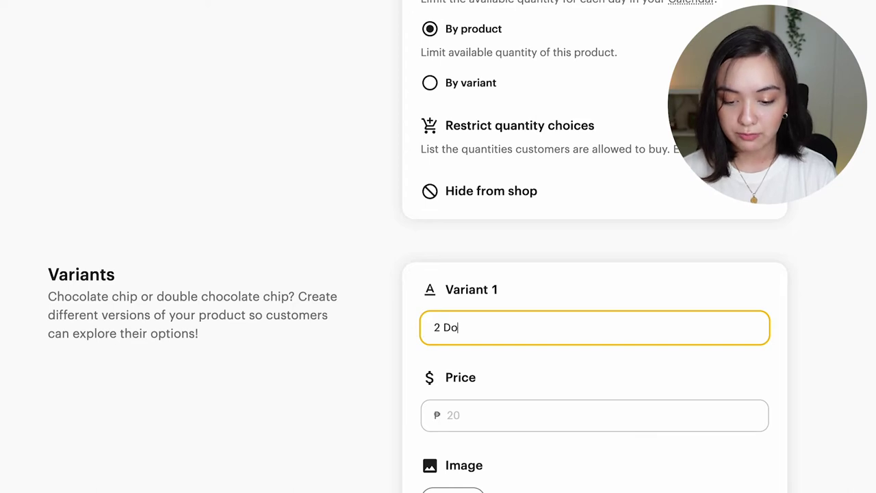
Set the 2 Dozen variant's price to ₱850 and upload a photo of glazed doughnuts for it.
{"action": "left_click", "coordinate": [474, 422]}
{"action": "scroll", "coordinate": [474, 421], "scroll_direction": "down", "scroll_amount": 2}
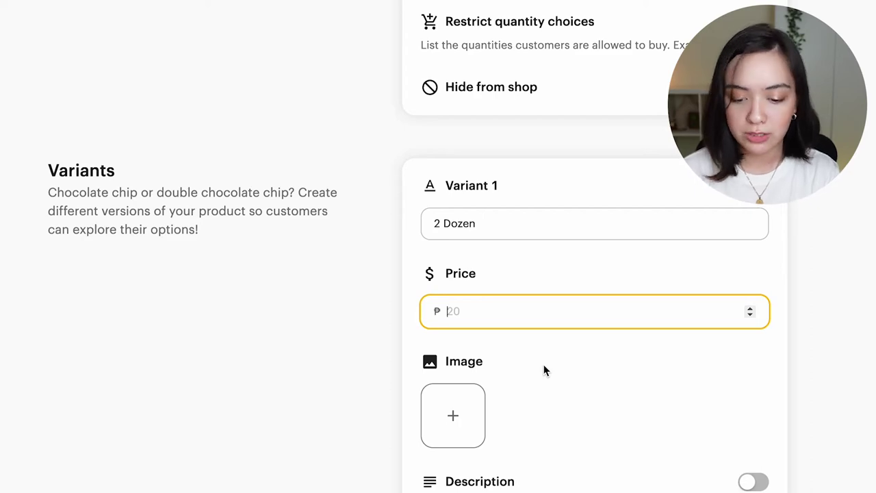
{"action": "scroll", "coordinate": [544, 370], "scroll_direction": "up", "scroll_amount": 1}
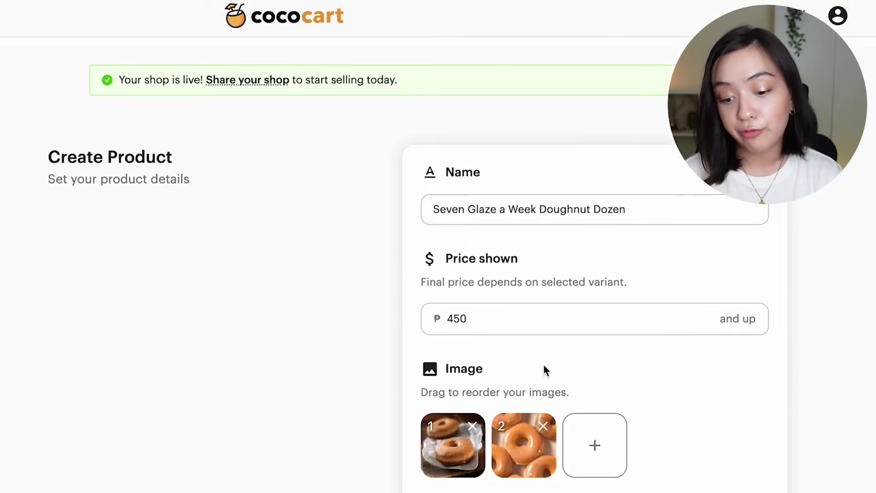
{"action": "scroll", "coordinate": [357, 268], "scroll_direction": "down", "scroll_amount": 4}
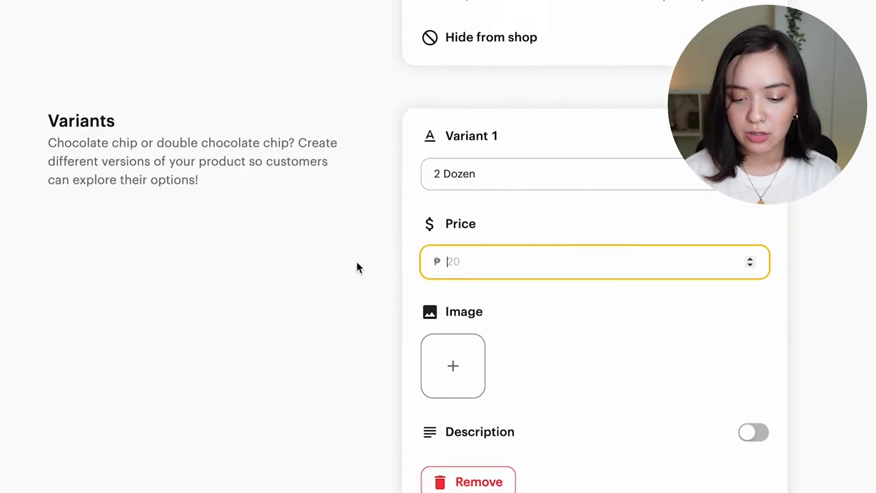
{"action": "scroll", "coordinate": [352, 288], "scroll_direction": "down", "scroll_amount": 1}
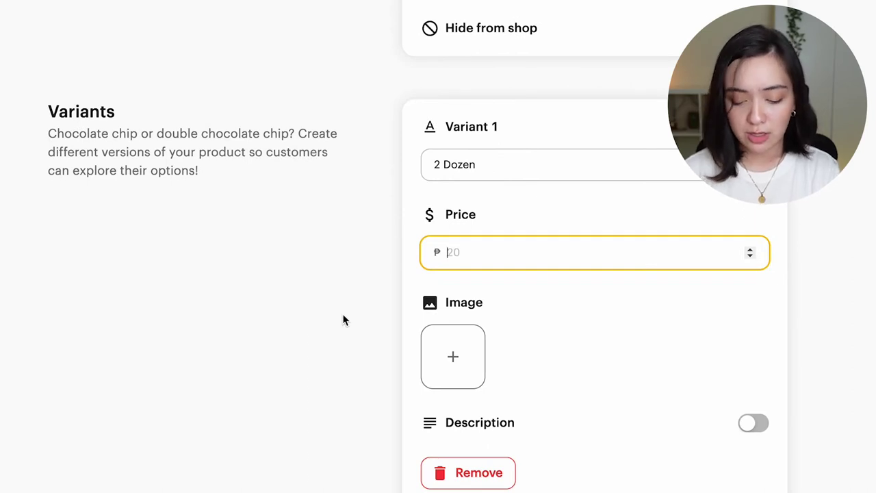
{"action": "type", "text": "850"}
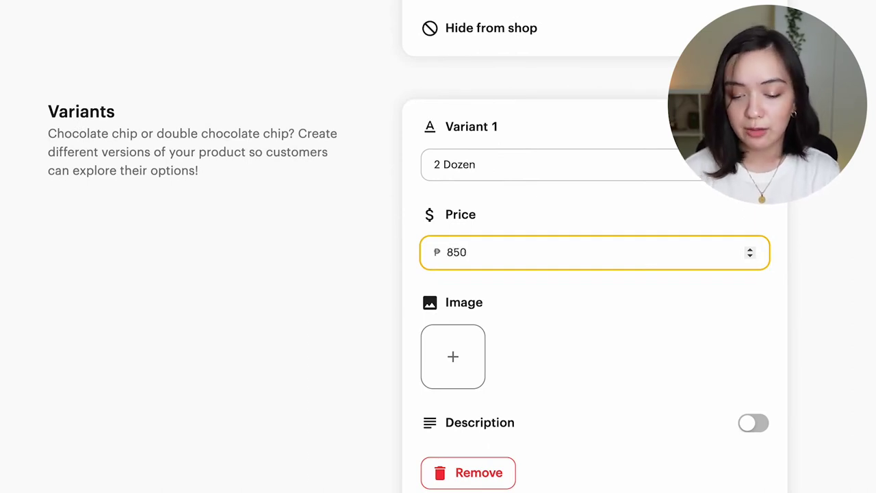
{"action": "left_click", "coordinate": [477, 380]}
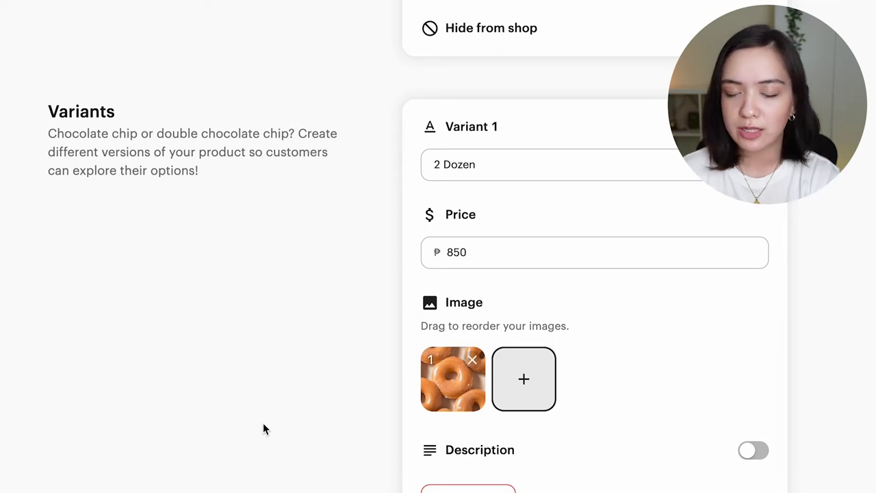
Add a blank customer question under the product's additional info and remove it again.
{"action": "scroll", "coordinate": [264, 427], "scroll_direction": "down", "scroll_amount": 2}
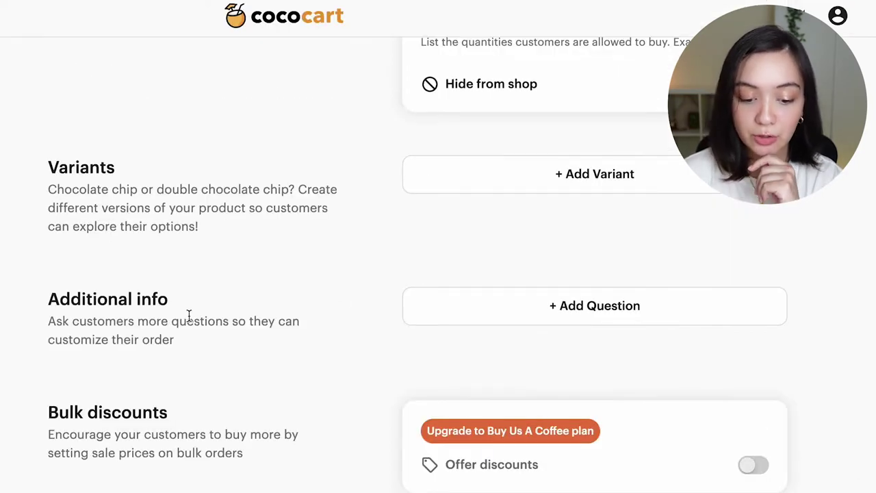
{"action": "left_click_drag", "start_coordinate": [174, 339], "coordinate": [48, 313]}
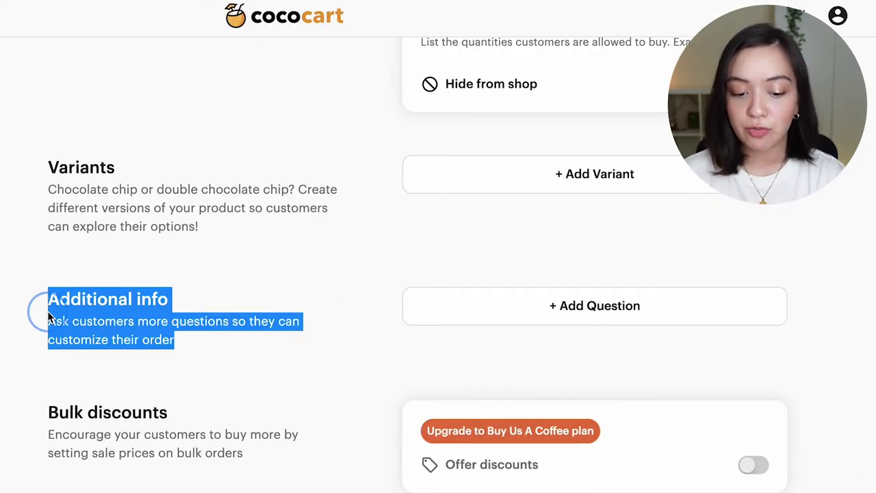
{"action": "left_click", "coordinate": [244, 338]}
{"action": "left_click", "coordinate": [552, 310]}
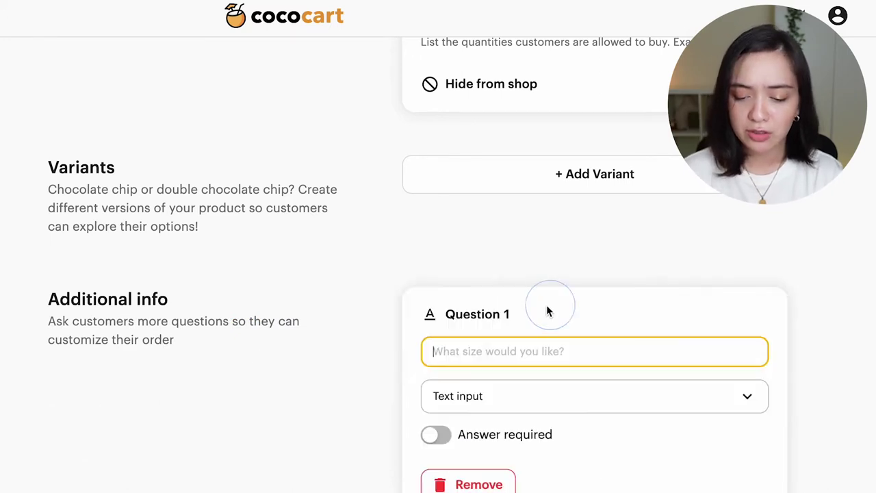
{"action": "scroll", "coordinate": [375, 315], "scroll_direction": "down", "scroll_amount": 2}
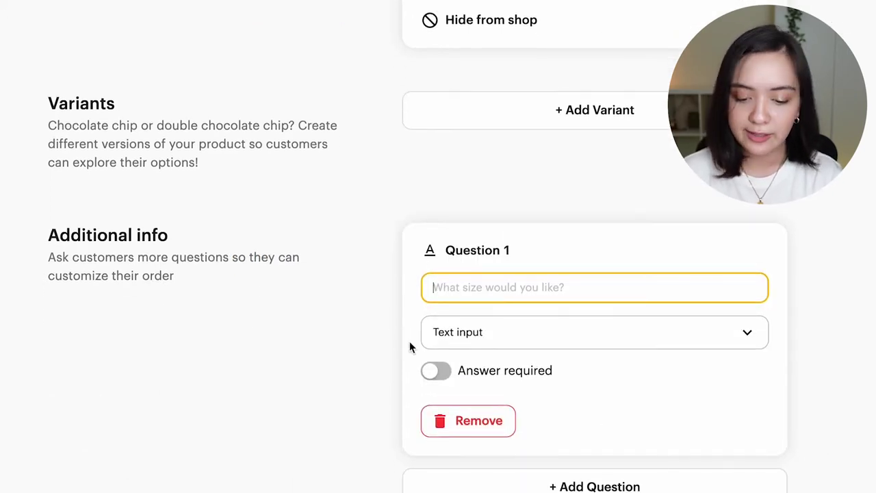
{"action": "scroll", "coordinate": [317, 376], "scroll_direction": "down", "scroll_amount": 1}
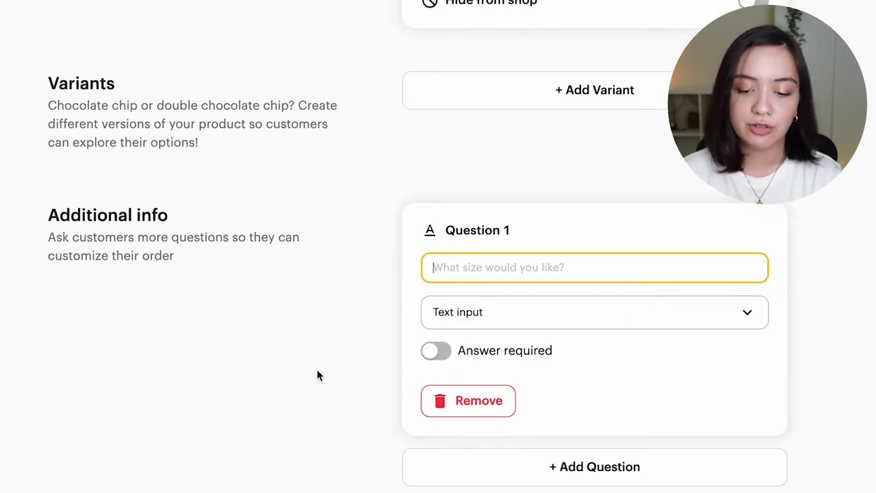
{"action": "left_click", "coordinate": [460, 401]}
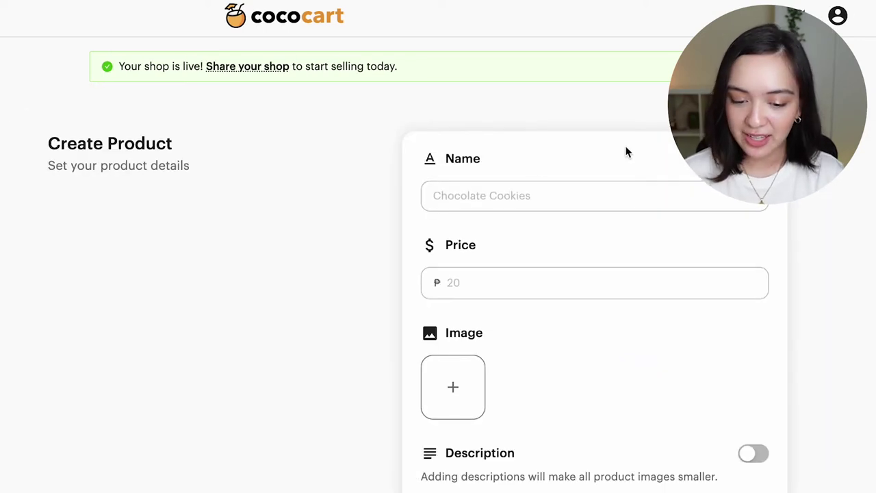
Name the next new product All for Bun and Bun for All Custard Buns.
{"action": "left_click", "coordinate": [477, 197]}
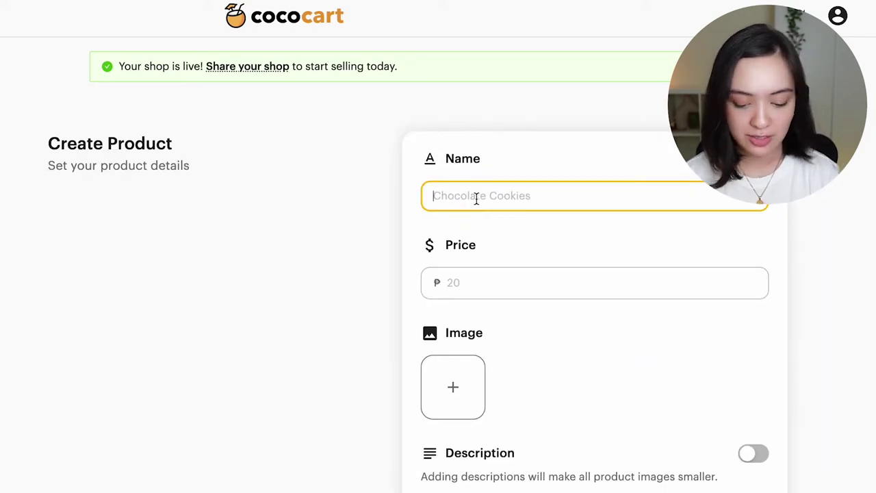
{"action": "type", "text": "All for Bun and"}
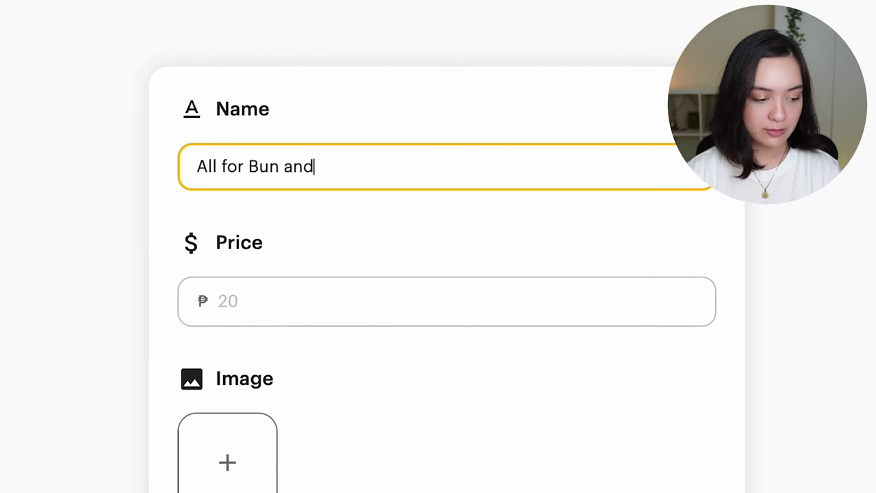
{"action": "type", "text": " Bul"}
{"action": "key", "text": "BackSpace"}
{"action": "type", "text": "n for All"}
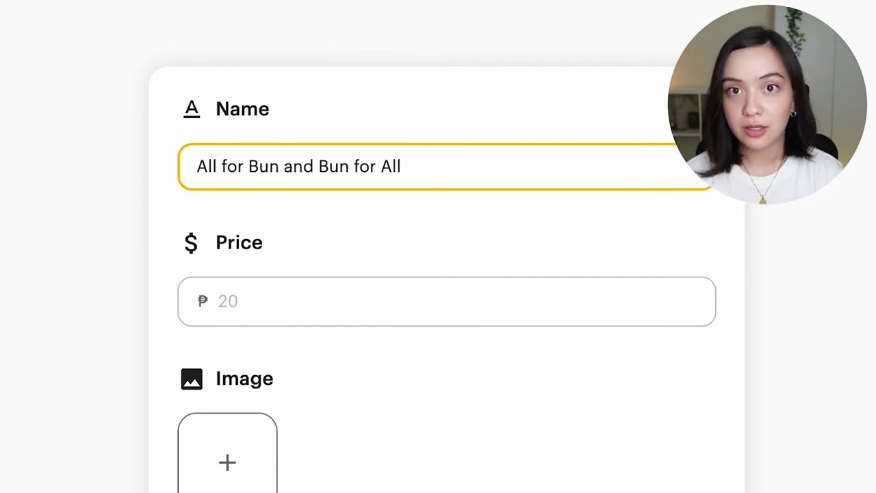
{"action": "type", "text": " Custard Buns"}
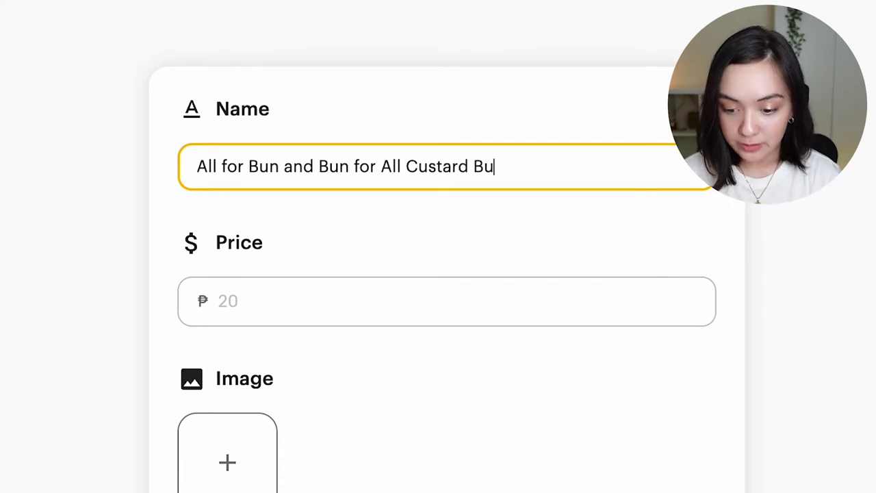
Set the custard buns' price to ₱300 and upload a photo of the buns as the product image.
{"action": "left_click", "coordinate": [378, 293]}
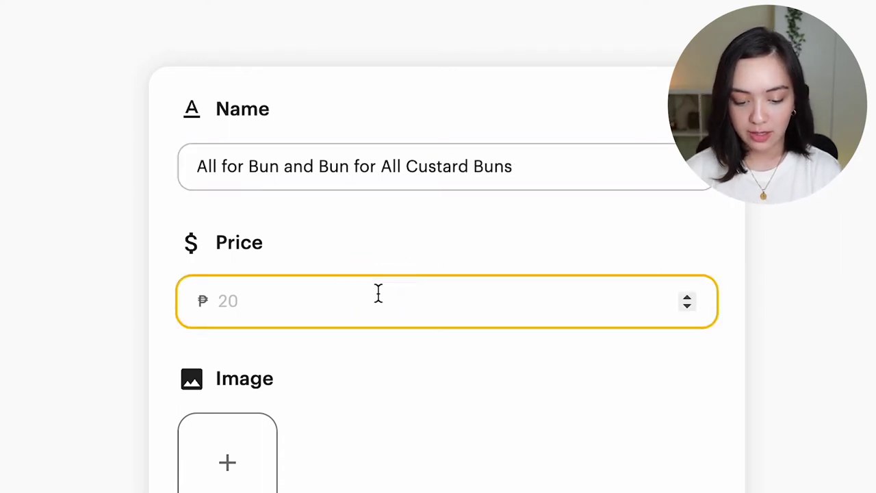
{"action": "type", "text": "300"}
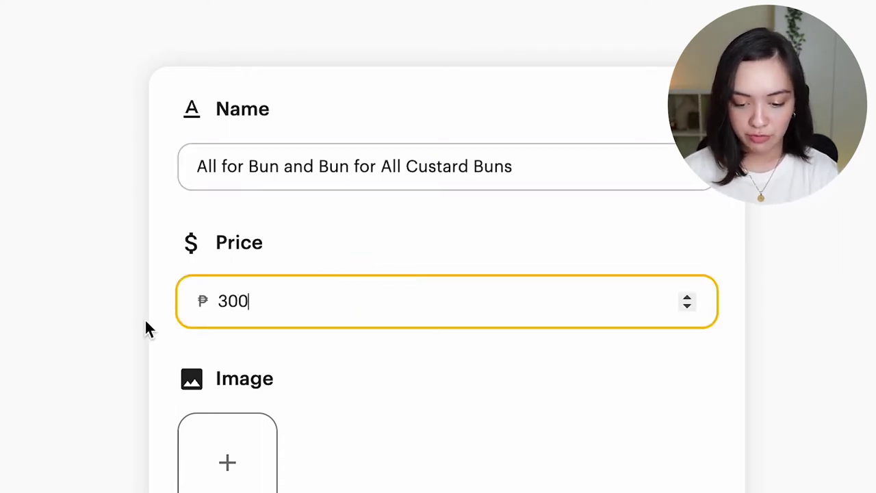
{"action": "scroll", "coordinate": [206, 332], "scroll_direction": "down", "scroll_amount": 3}
{"action": "left_click", "coordinate": [249, 336]}
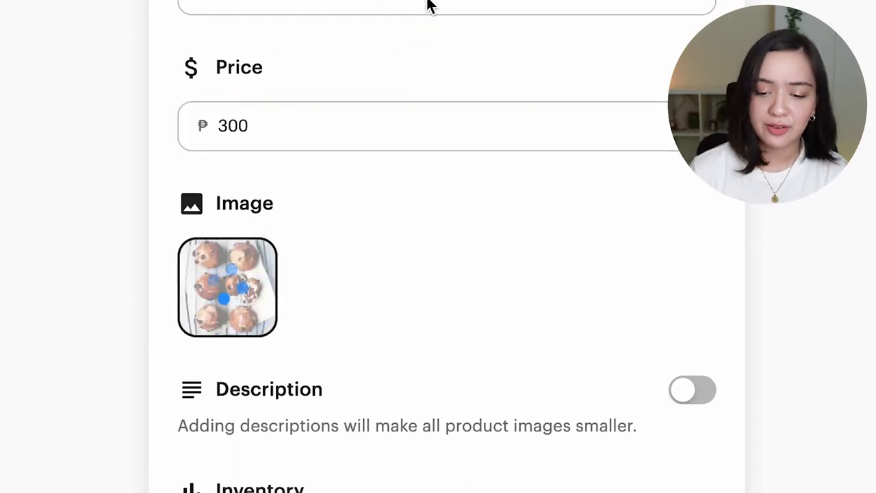
Change the bun product's name to All for Bun and Bun for All Chocolate Buns.
{"action": "scroll", "coordinate": [427, 20], "scroll_direction": "up", "scroll_amount": 3}
{"action": "double_click", "coordinate": [426, 110]}
{"action": "type", "text": "Chovo"}
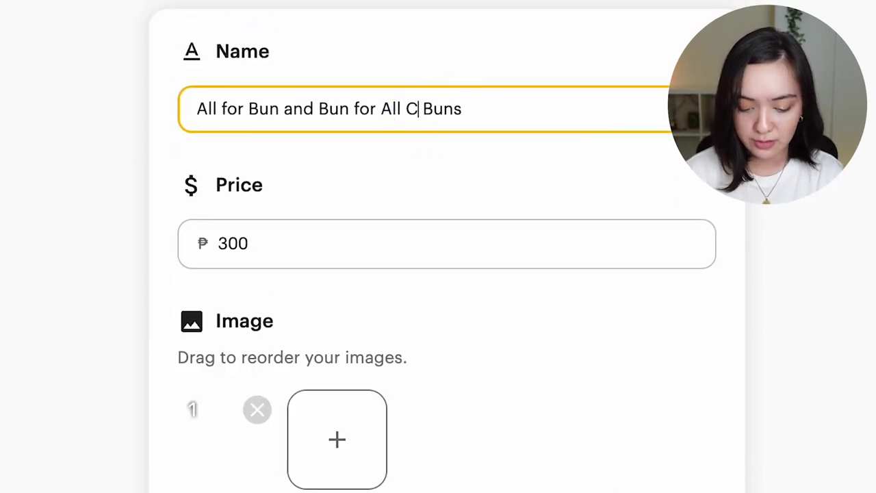
{"action": "key", "text": "BackSpace"}
{"action": "key", "text": "BackSpace"}
{"action": "type", "text": "colate"}
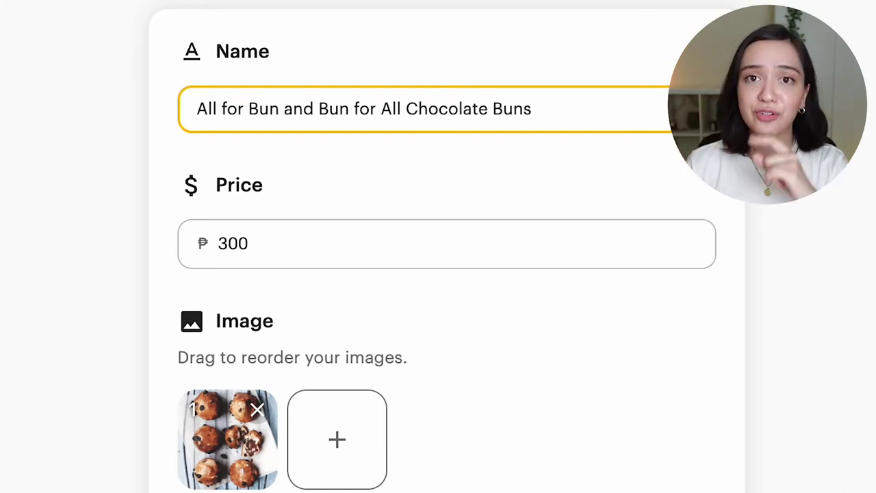
{"action": "scroll", "coordinate": [401, 303], "scroll_direction": "down", "scroll_amount": 4}
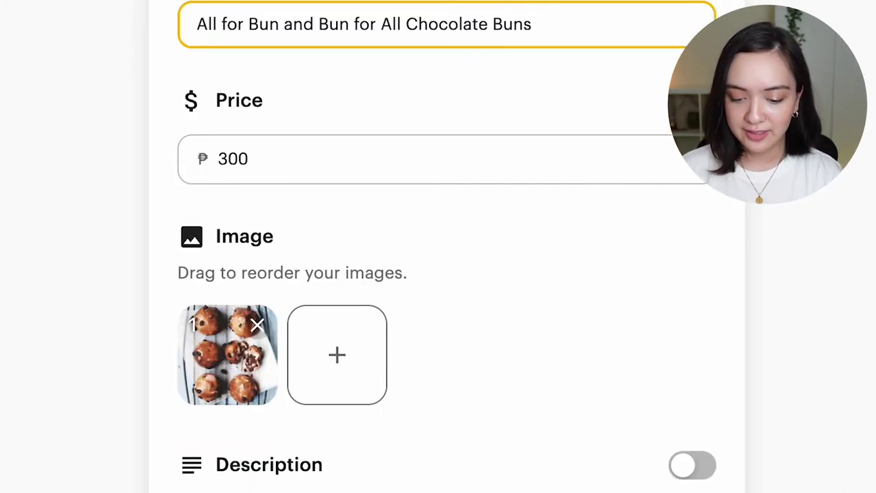
{"action": "scroll", "coordinate": [106, 250], "scroll_direction": "down", "scroll_amount": 2}
{"action": "scroll", "coordinate": [447, 246], "scroll_direction": "down", "scroll_amount": 4}
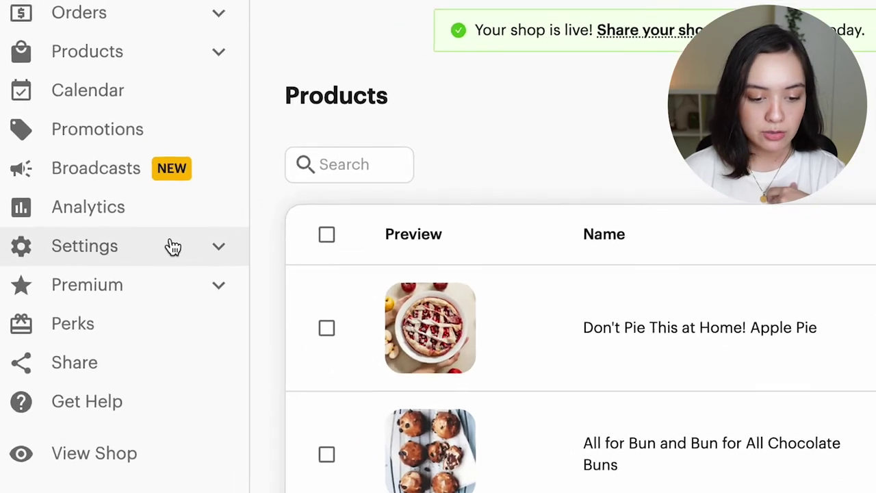
Open the shop's appearance settings and upload the Easy Come Easy Dough logo for the welcome screen.
{"action": "left_click", "coordinate": [107, 198]}
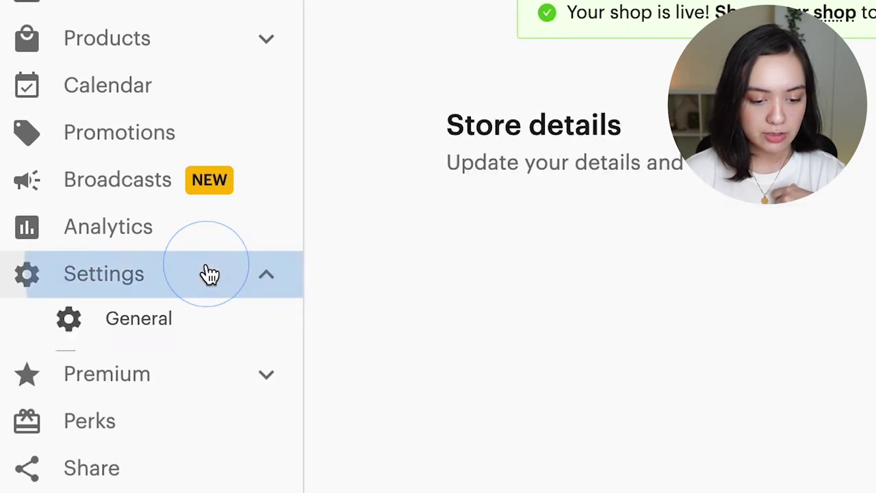
{"action": "scroll", "coordinate": [210, 302], "scroll_direction": "down", "scroll_amount": 3}
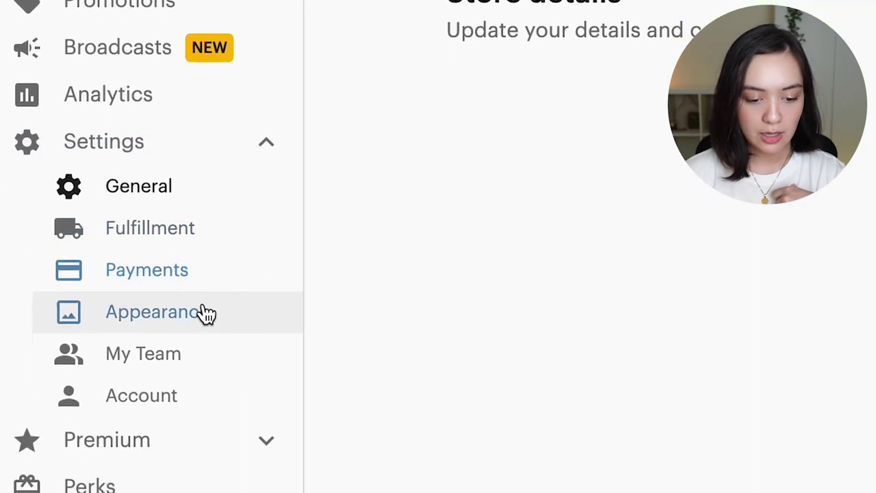
{"action": "left_click", "coordinate": [202, 285]}
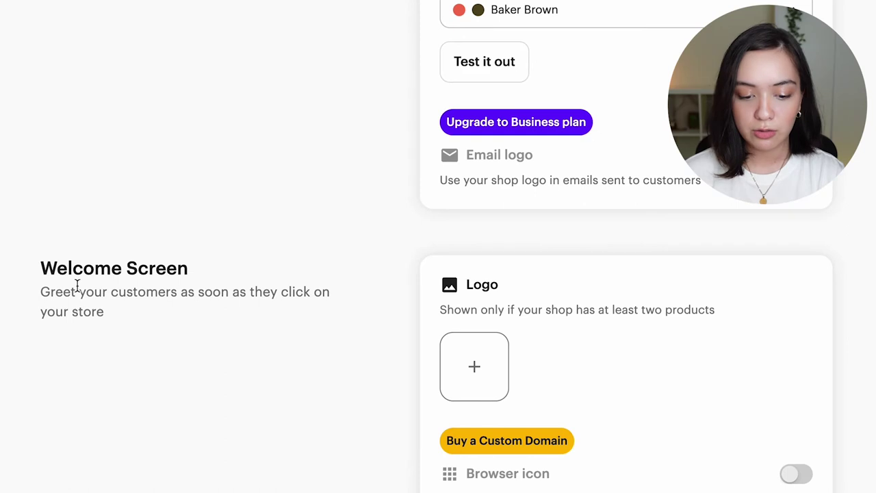
{"action": "left_click_drag", "start_coordinate": [42, 271], "coordinate": [198, 322]}
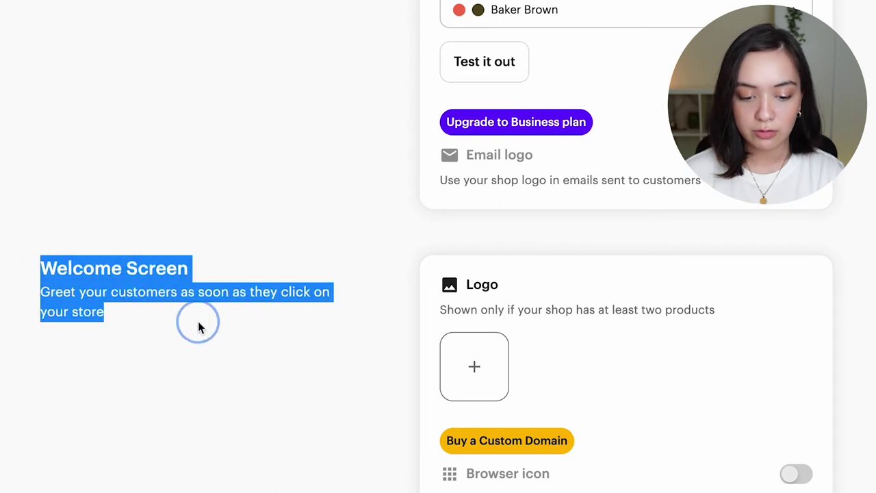
{"action": "left_click", "coordinate": [221, 327]}
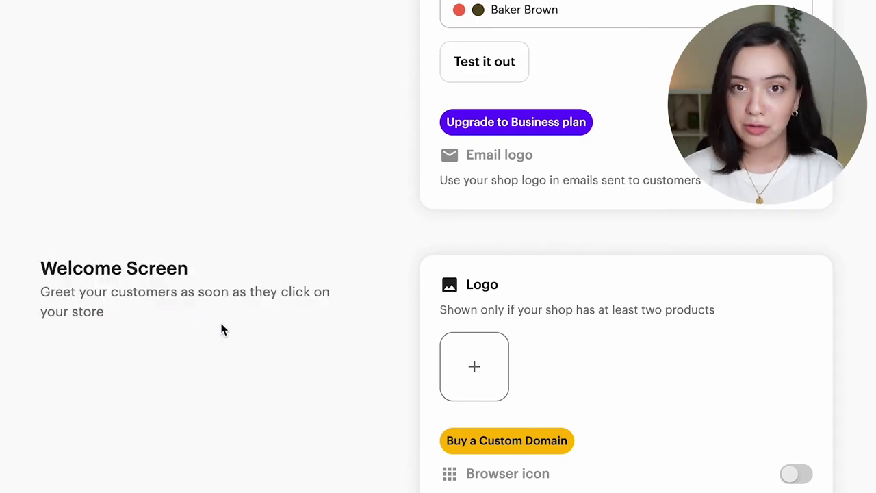
{"action": "left_click", "coordinate": [466, 373]}
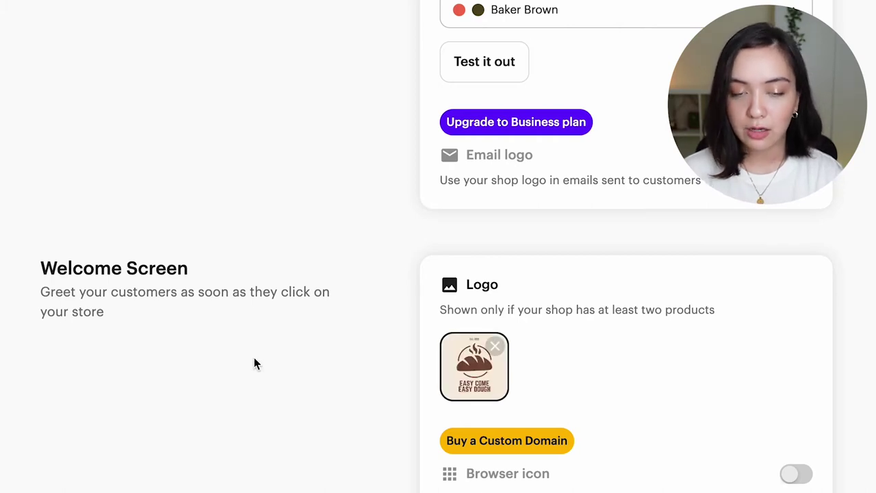
Enable the welcome title and set it to "Easy Come, Easy Dough. That's the way it goes.".
{"action": "scroll", "coordinate": [242, 349], "scroll_direction": "down", "scroll_amount": 3}
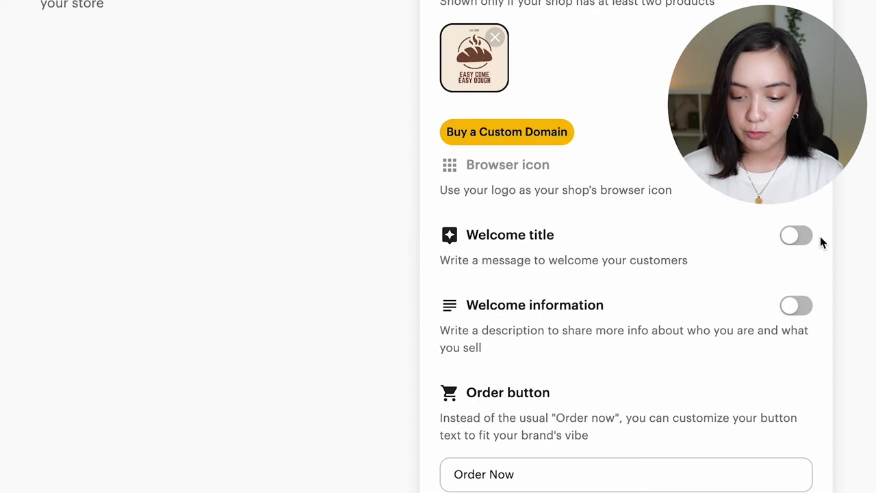
{"action": "left_click", "coordinate": [792, 239]}
{"action": "left_click", "coordinate": [552, 320]}
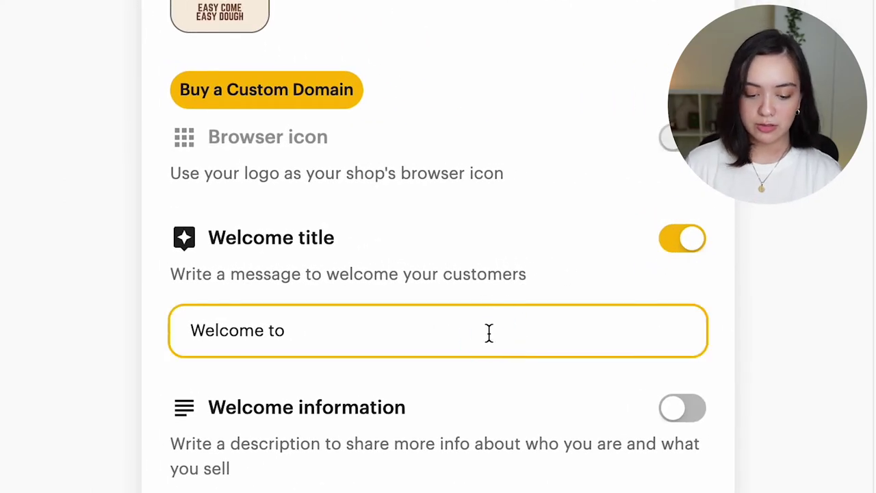
{"action": "key", "text": "ctrl+a"}
{"action": "type", "text": "Easy C"}
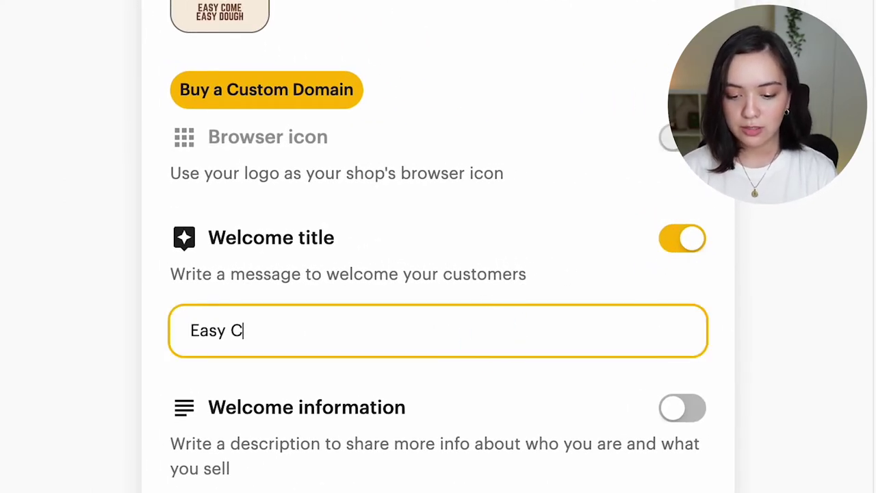
{"action": "type", "text": "ome, Easy Do"}
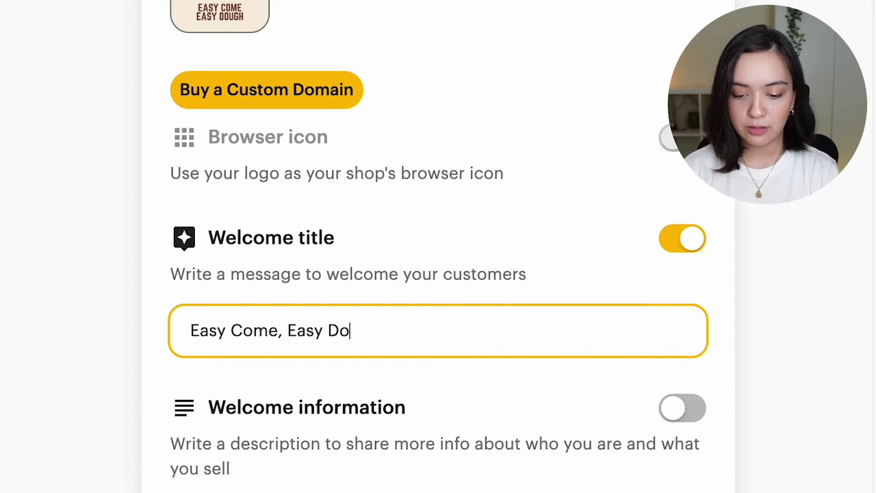
{"action": "type", "text": "ugh. That's "}
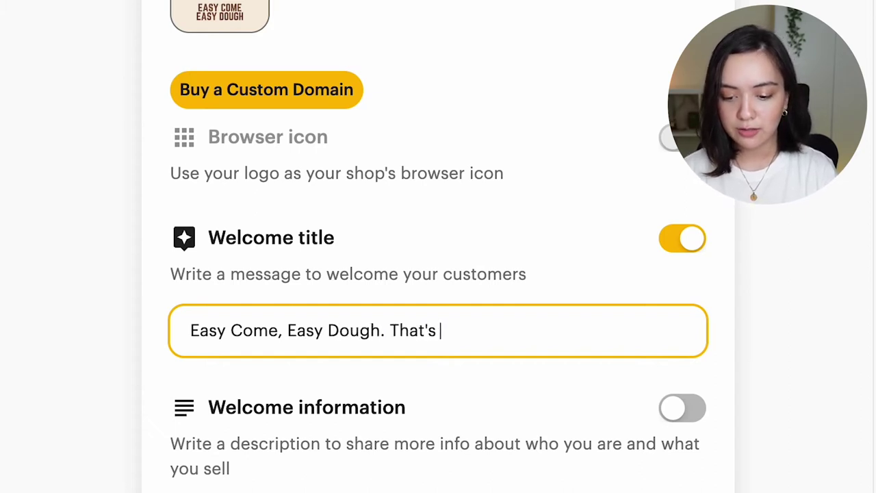
{"action": "type", "text": "the way it goes."}
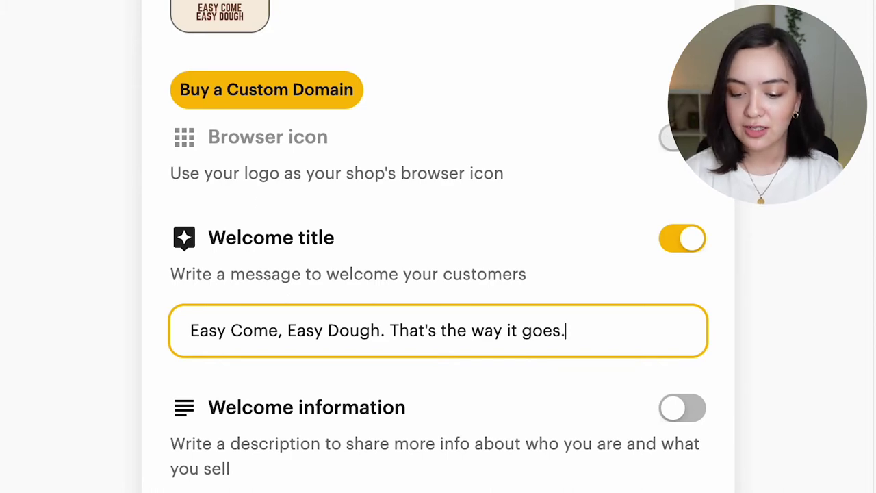
{"action": "scroll", "coordinate": [488, 336], "scroll_direction": "down", "scroll_amount": 3}
{"action": "left_click", "coordinate": [674, 217]}
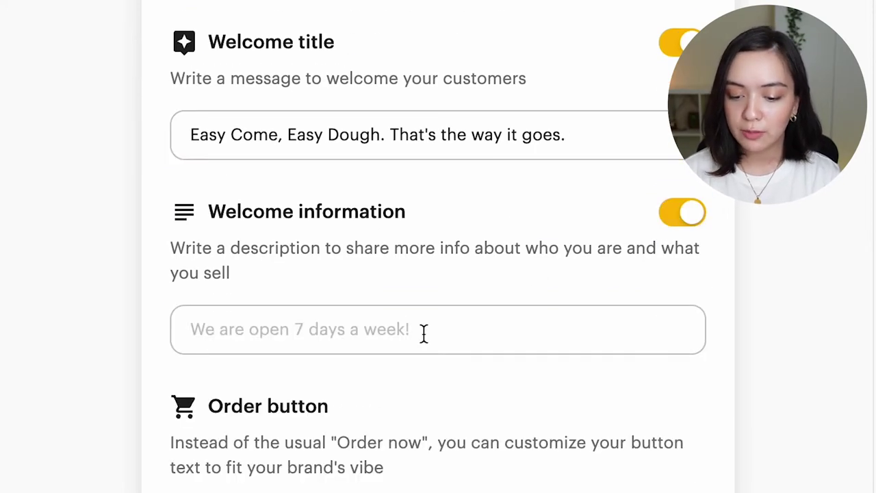
{"action": "left_click", "coordinate": [424, 332]}
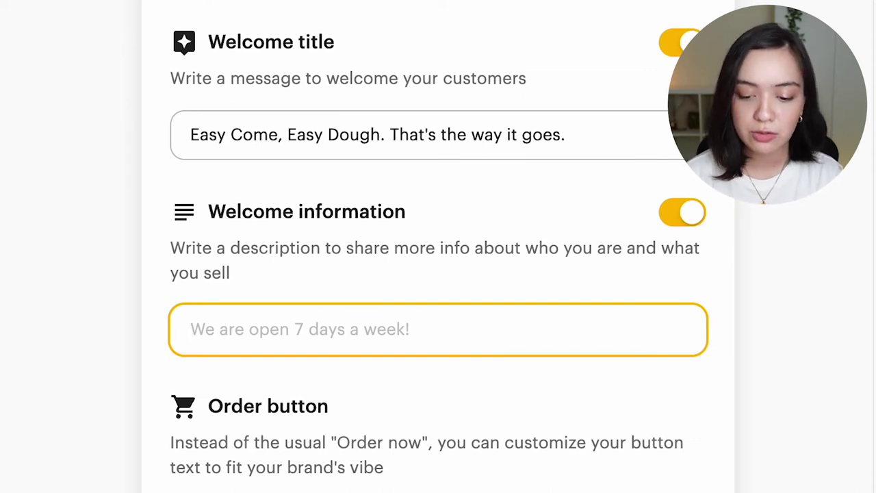
{"action": "left_click", "coordinate": [688, 233]}
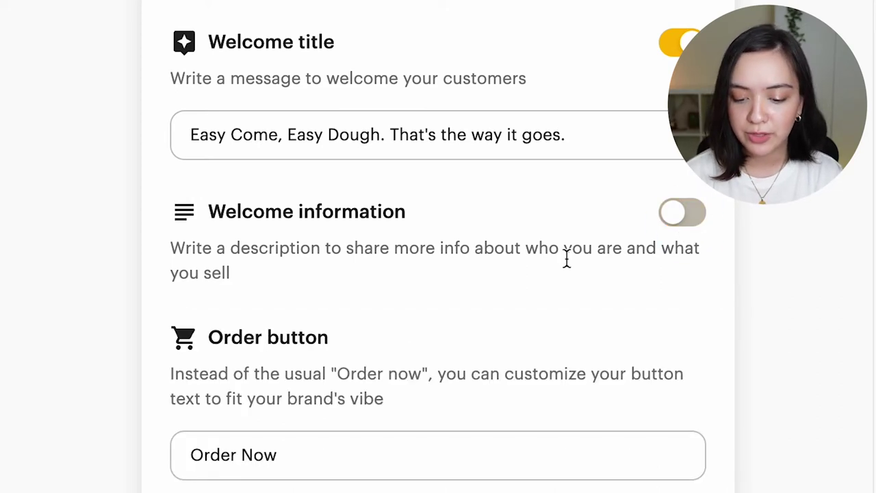
Change the welcome screen's order button text to "Add to Cart Now".
{"action": "left_click", "coordinate": [357, 449]}
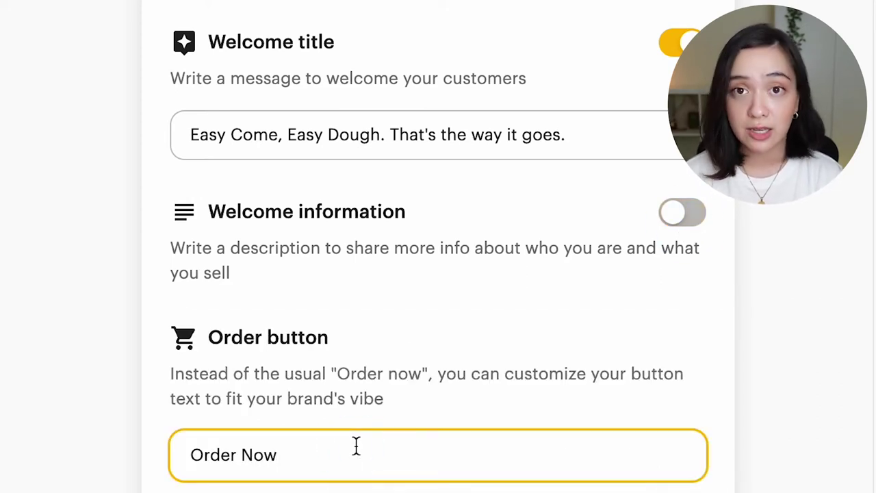
{"action": "scroll", "coordinate": [81, 383], "scroll_direction": "down", "scroll_amount": 1}
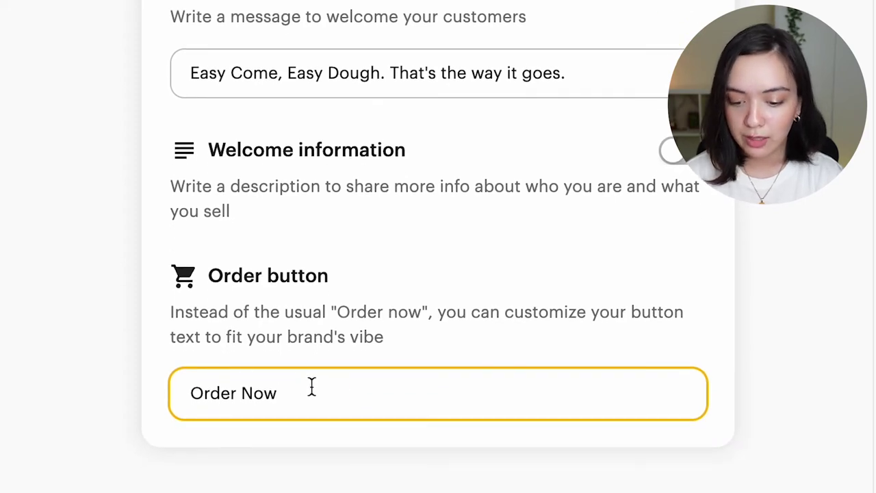
{"action": "key", "text": "ctrl+a"}
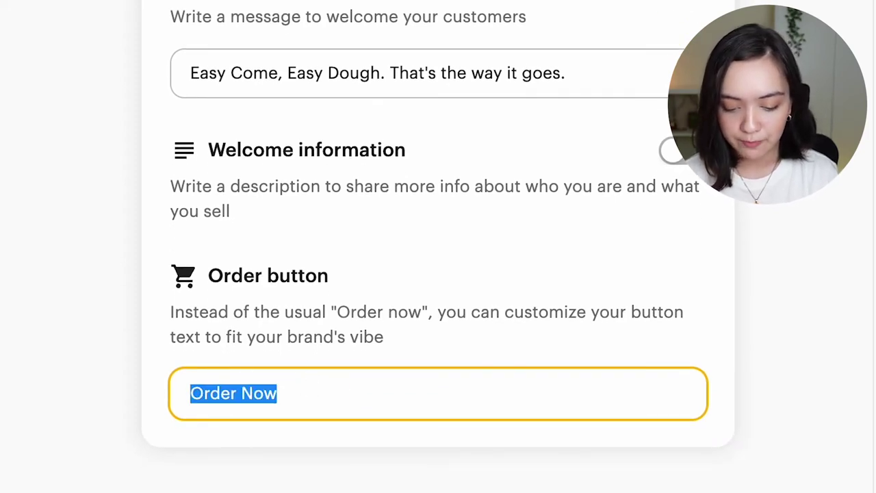
{"action": "type", "text": "Add to Cart Now"}
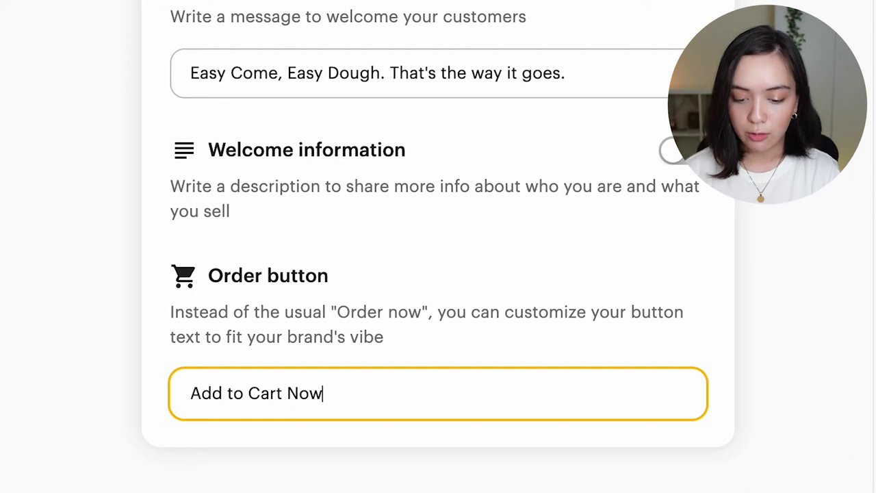
{"action": "scroll", "coordinate": [345, 255], "scroll_direction": "down", "scroll_amount": 15}
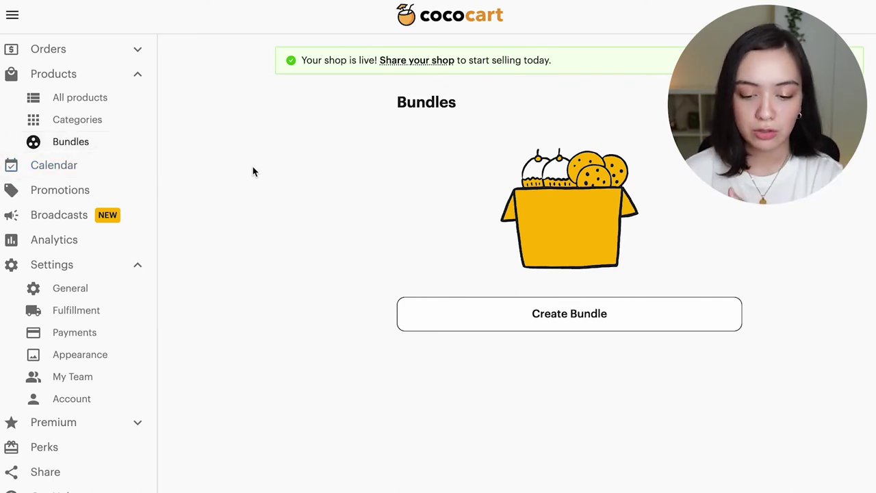
Create a new product bundle named Life's What You Bake It Bundle.
{"action": "left_click", "coordinate": [553, 319]}
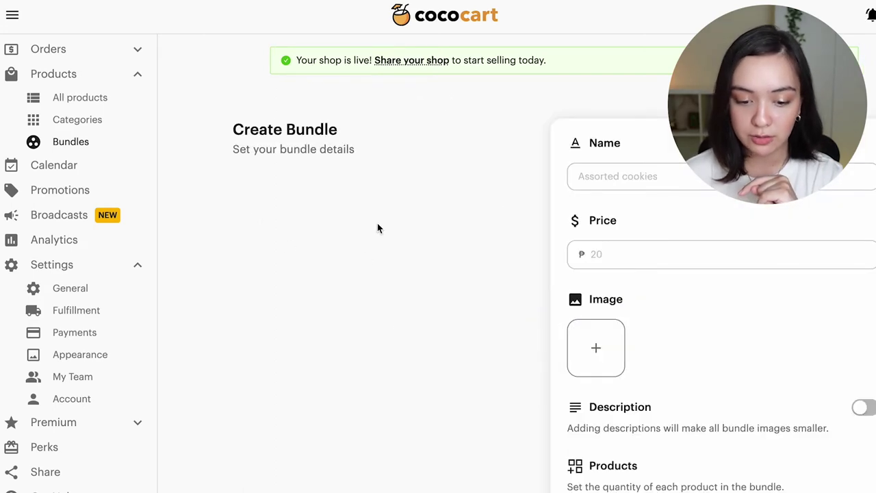
{"action": "left_click", "coordinate": [733, 176]}
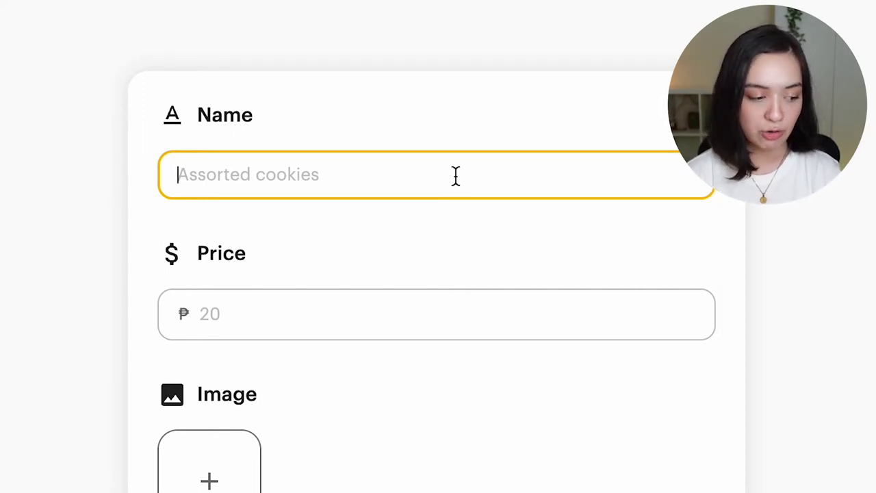
{"action": "type", "text": "Life's Wh"}
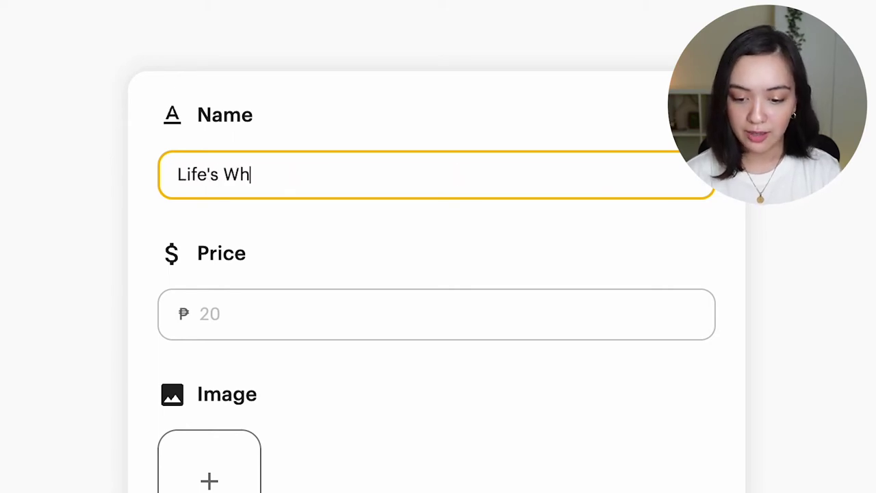
{"action": "type", "text": "at You Bake It Bundle"}
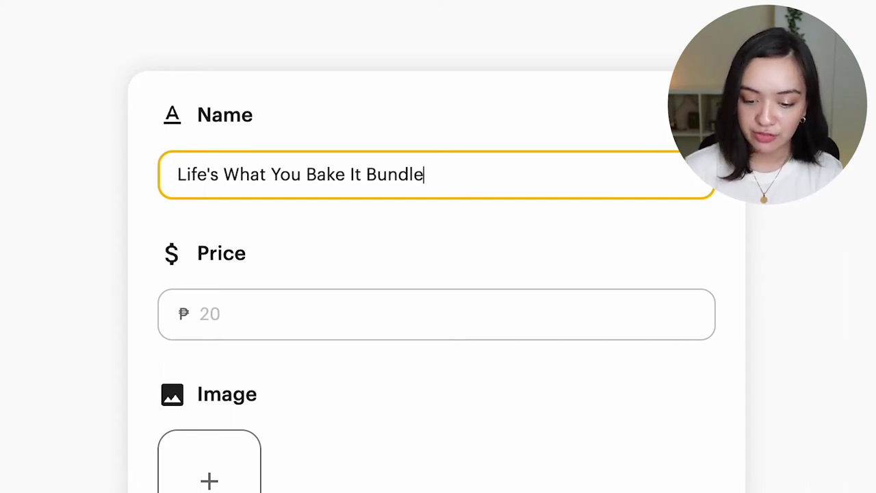
Set the bundle's price to ₱1500 and upload the collage of pie, doughnuts and buns as its image.
{"action": "scroll", "coordinate": [62, 315], "scroll_direction": "down", "scroll_amount": 1}
{"action": "left_click", "coordinate": [246, 281]}
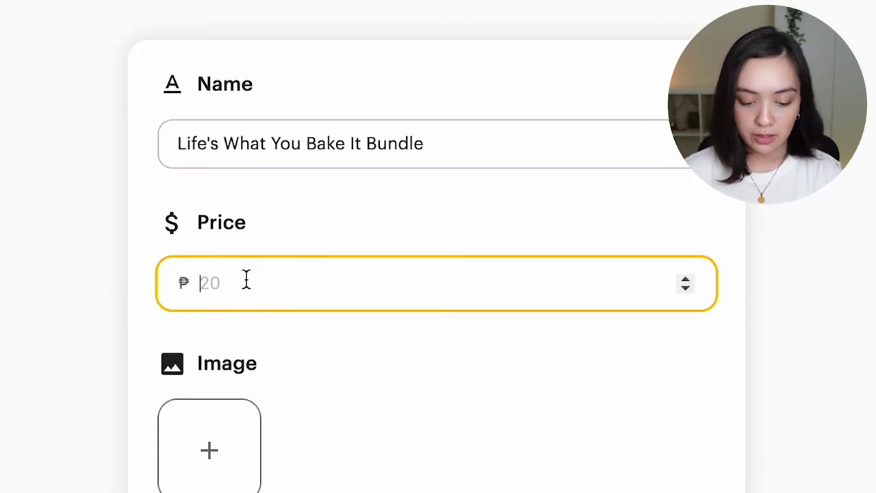
{"action": "type", "text": "1500"}
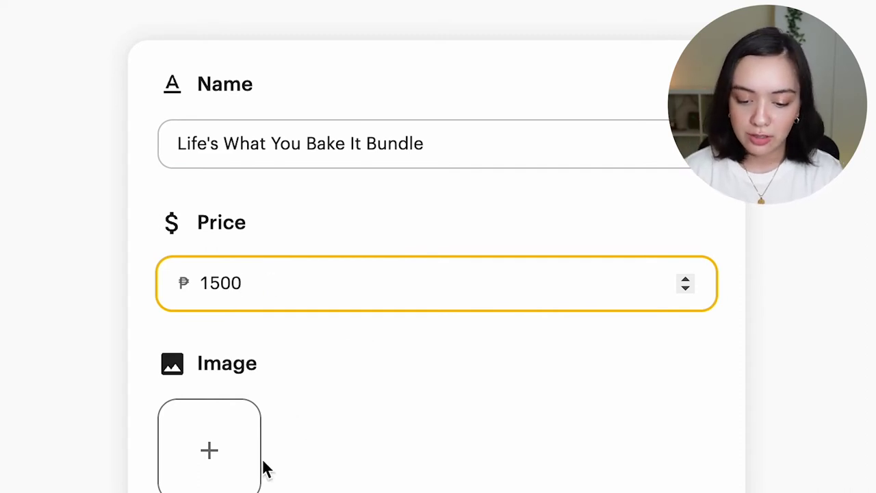
{"action": "left_click", "coordinate": [209, 472]}
Enable the bundle's description and set it to "Get all our products at an easy price!".
{"action": "scroll", "coordinate": [438, 411], "scroll_direction": "down", "scroll_amount": 4}
{"action": "left_click", "coordinate": [440, 404]}
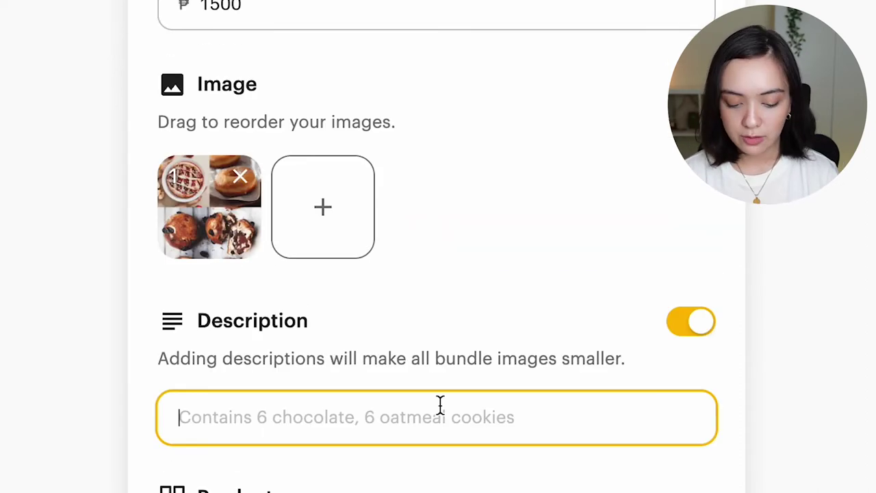
{"action": "scroll", "coordinate": [441, 404], "scroll_direction": "down", "scroll_amount": 3}
{"action": "type", "text": "Get all our pr"}
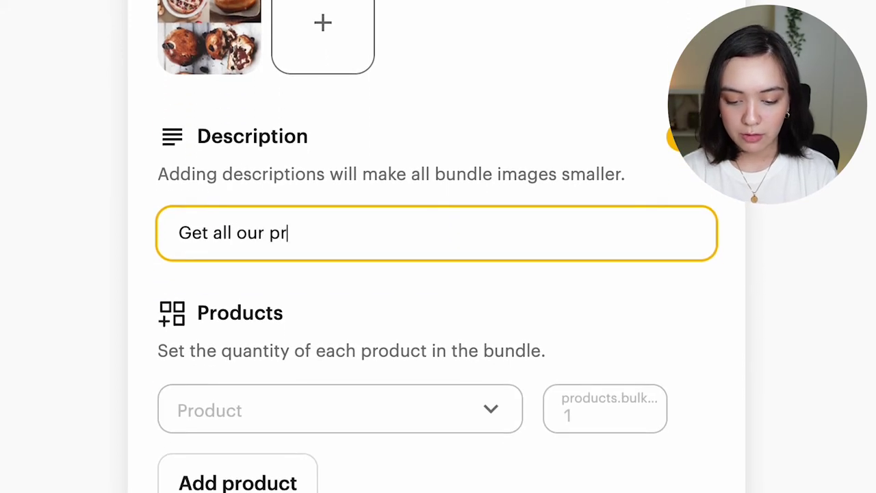
{"action": "type", "text": "oducts at an eas"}
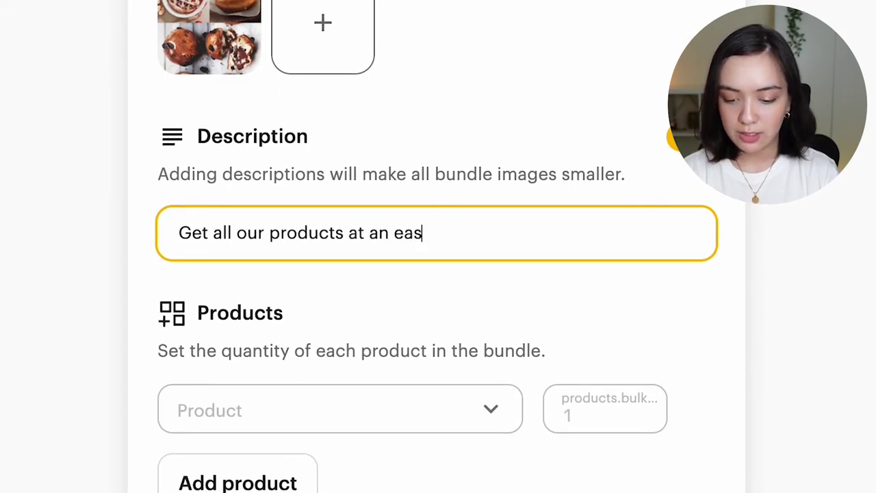
{"action": "type", "text": "y price!"}
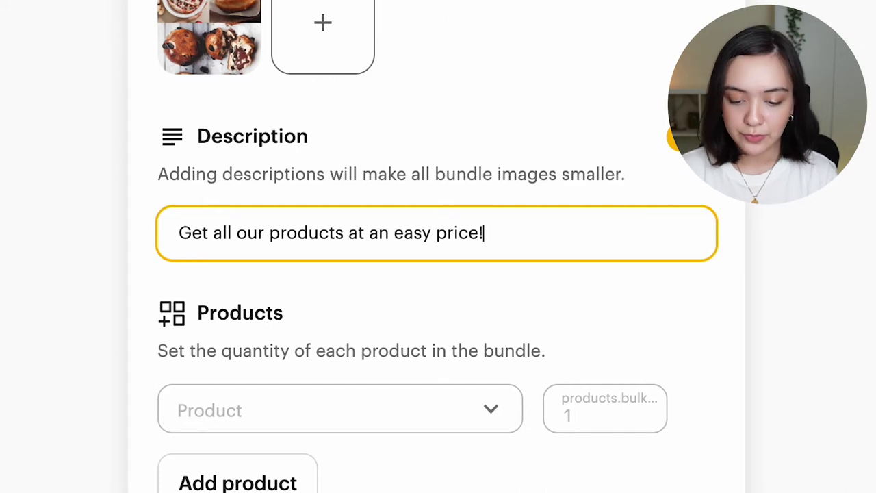
{"action": "scroll", "coordinate": [438, 274], "scroll_direction": "down", "scroll_amount": 5}
{"action": "scroll", "coordinate": [438, 274], "scroll_direction": "up", "scroll_amount": 2}
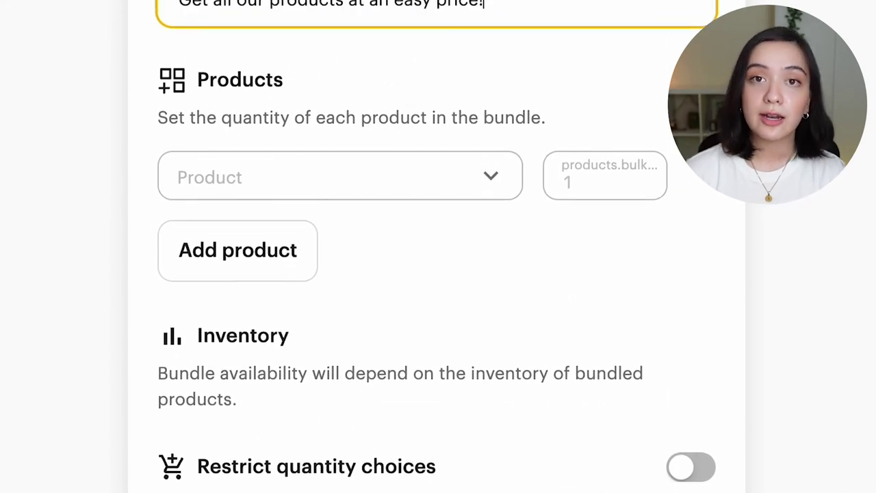
Add Don't Pie This at Home! Apple Pie to the bundle with a quantity of 1.
{"action": "scroll", "coordinate": [439, 274], "scroll_direction": "up", "scroll_amount": 1}
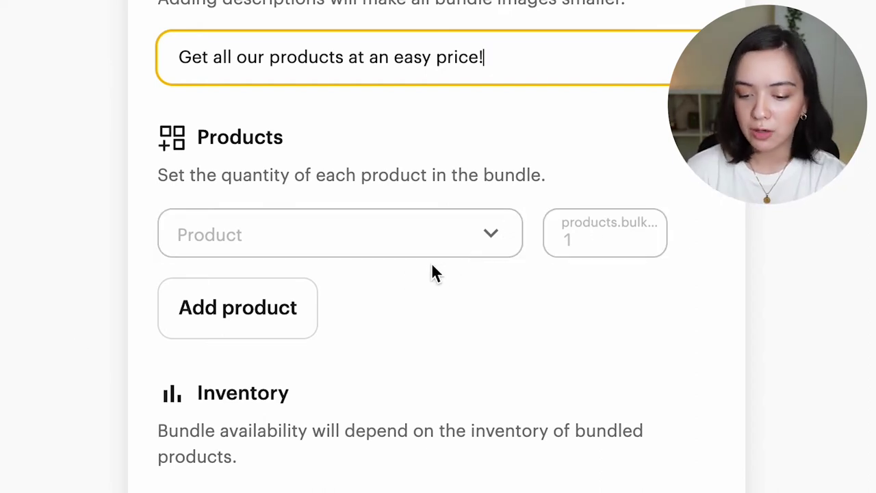
{"action": "left_click", "coordinate": [404, 231]}
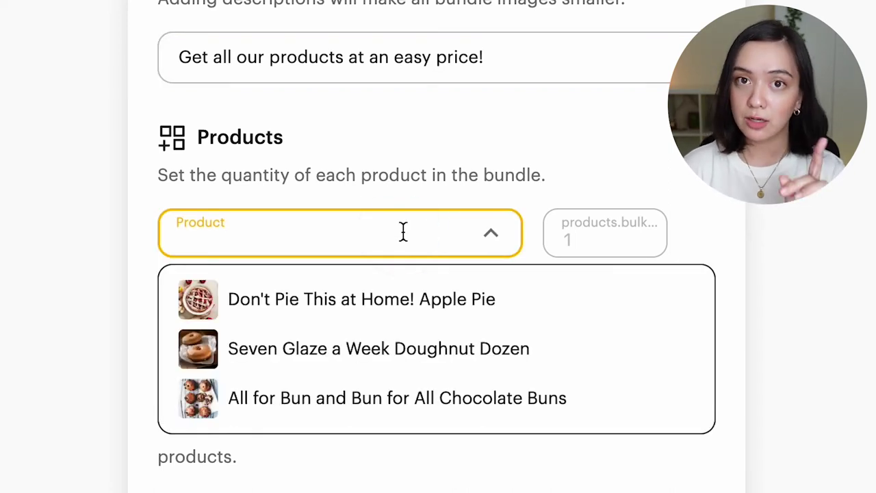
{"action": "left_click", "coordinate": [431, 295]}
{"action": "left_click", "coordinate": [574, 236]}
{"action": "type", "text": "1"}
Add Seven Glaze a Week Doughnut Dozen as the bundle's second product with a quantity of 1.
{"action": "left_click", "coordinate": [280, 315]}
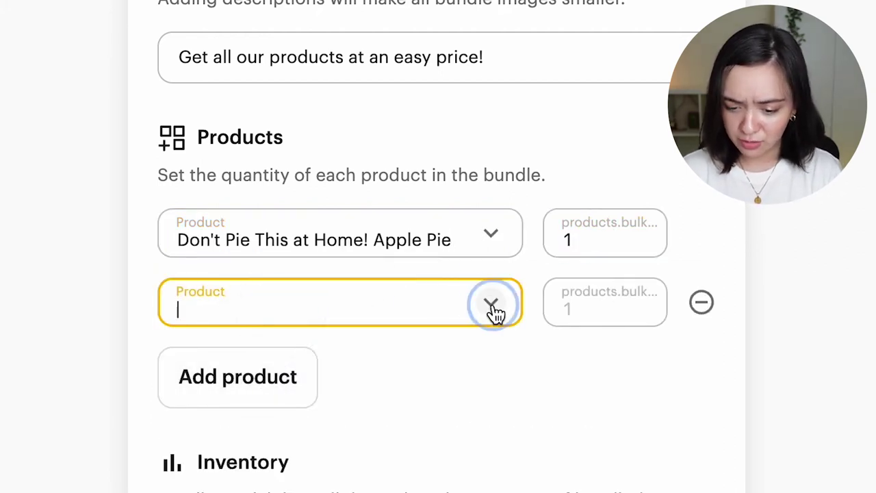
{"action": "left_click", "coordinate": [491, 303]}
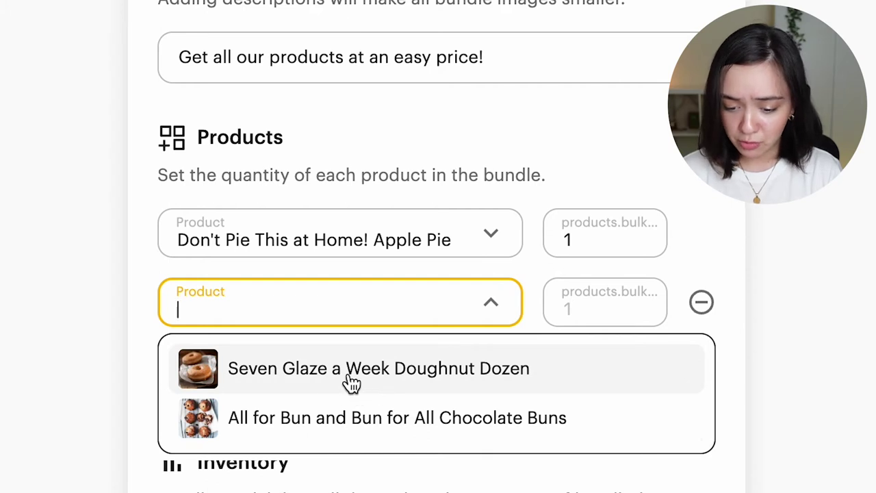
{"action": "left_click", "coordinate": [326, 377]}
{"action": "left_click", "coordinate": [557, 313]}
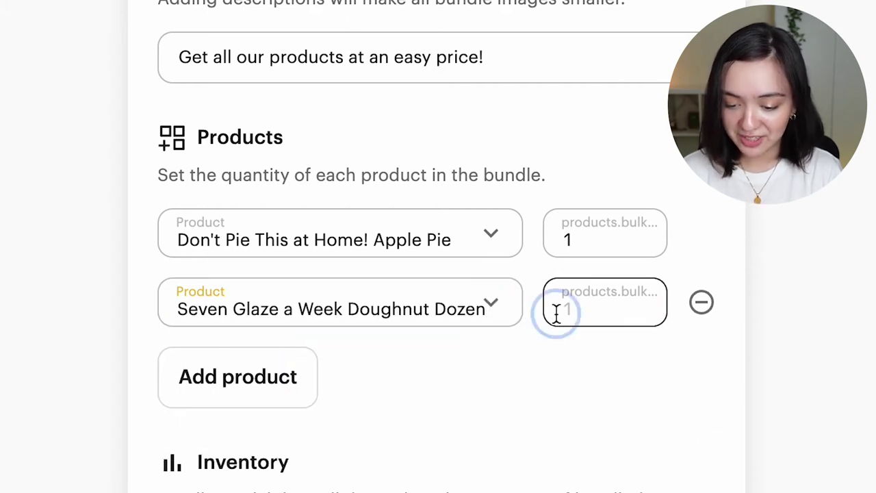
{"action": "type", "text": "1"}
Add All for Bun and Bun for All Chocolate Buns as the bundle's third product with a quantity of 1.
{"action": "left_click", "coordinate": [222, 377]}
{"action": "left_click", "coordinate": [262, 381]}
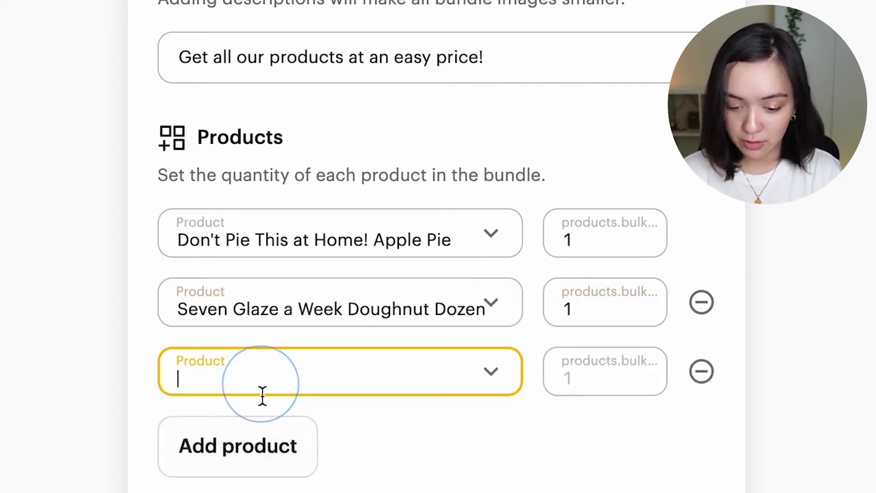
{"action": "left_click", "coordinate": [489, 370]}
{"action": "left_click", "coordinate": [400, 437]}
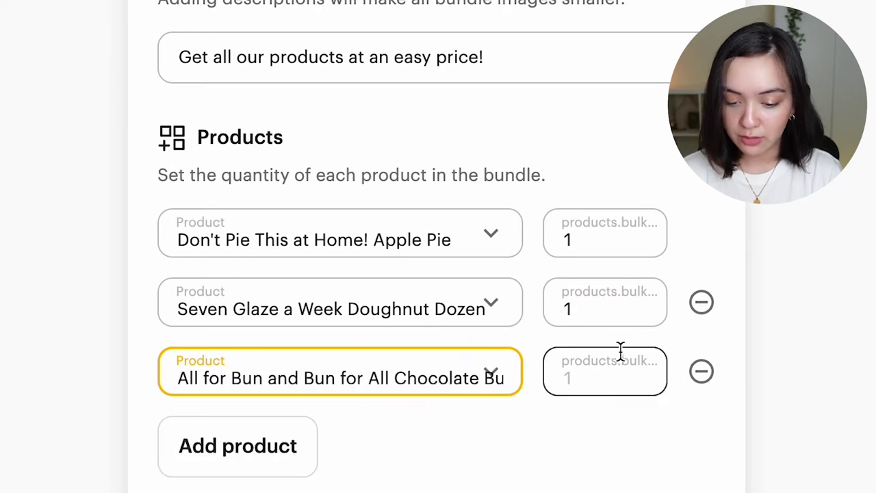
{"action": "left_click", "coordinate": [573, 375]}
{"action": "type", "text": "1"}
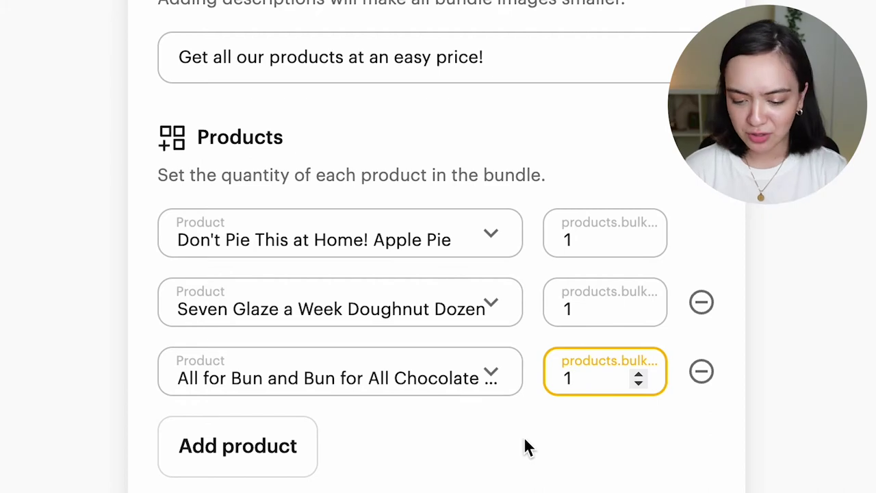
Save the completed Life's What You Bake It Bundle.
{"action": "scroll", "coordinate": [3, 416], "scroll_direction": "up", "scroll_amount": 1}
{"action": "scroll", "coordinate": [14, 401], "scroll_direction": "down", "scroll_amount": 3}
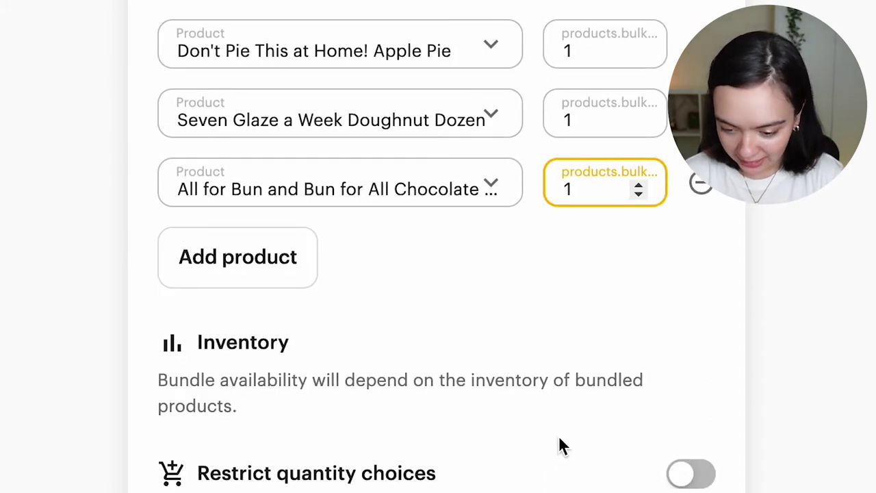
{"action": "scroll", "coordinate": [619, 397], "scroll_direction": "down", "scroll_amount": 5}
{"action": "scroll", "coordinate": [619, 397], "scroll_direction": "down", "scroll_amount": 4}
{"action": "left_click", "coordinate": [700, 485]}
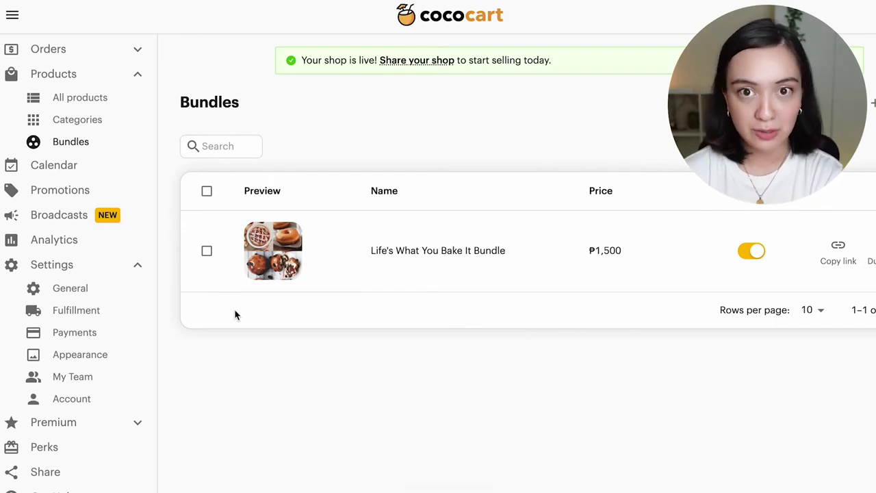
Open the shop's payment settings and go to the GCash section.
{"action": "left_click", "coordinate": [93, 333]}
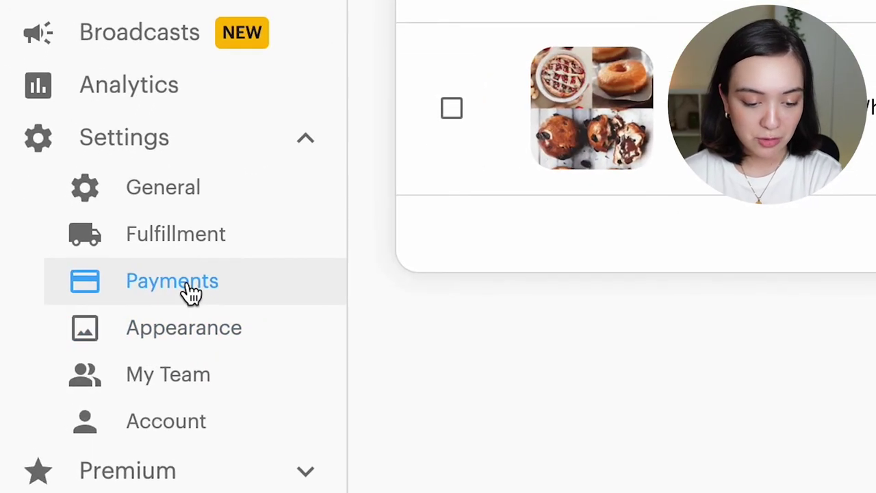
{"action": "left_click", "coordinate": [198, 293]}
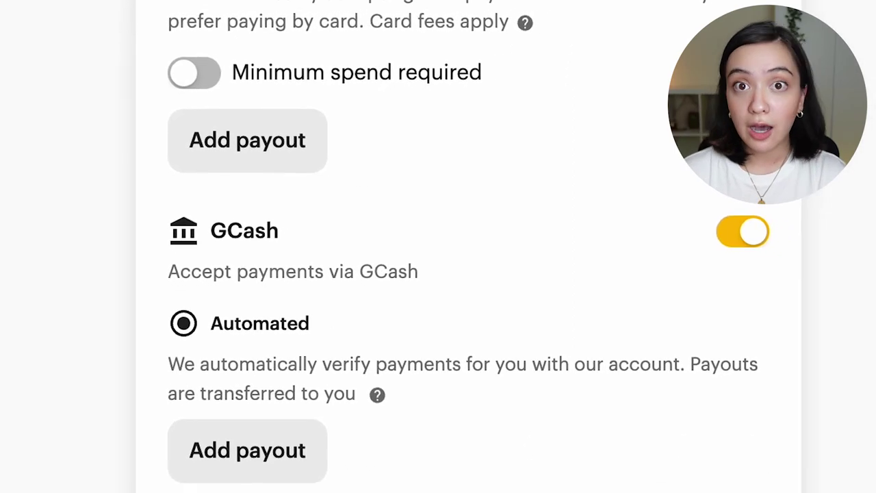
{"action": "scroll", "coordinate": [158, 227], "scroll_direction": "down", "scroll_amount": 3}
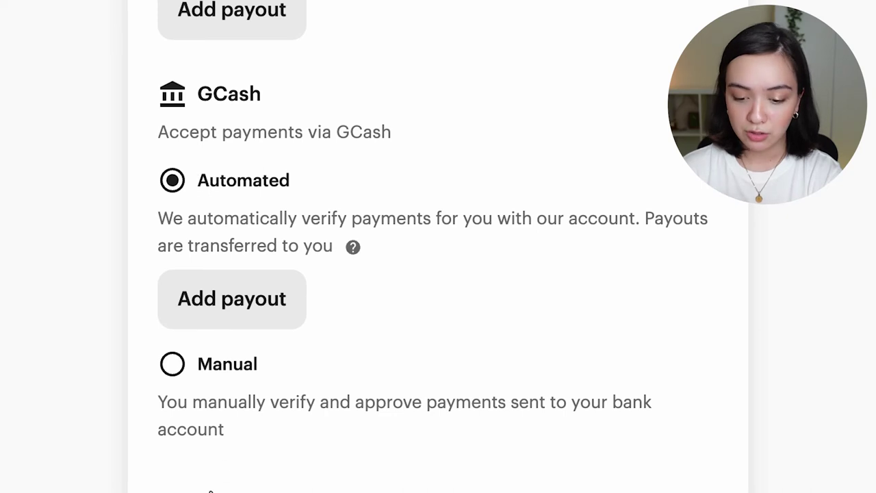
Try manual verification for GCash payments and return it to Automated.
{"action": "left_click", "coordinate": [172, 370]}
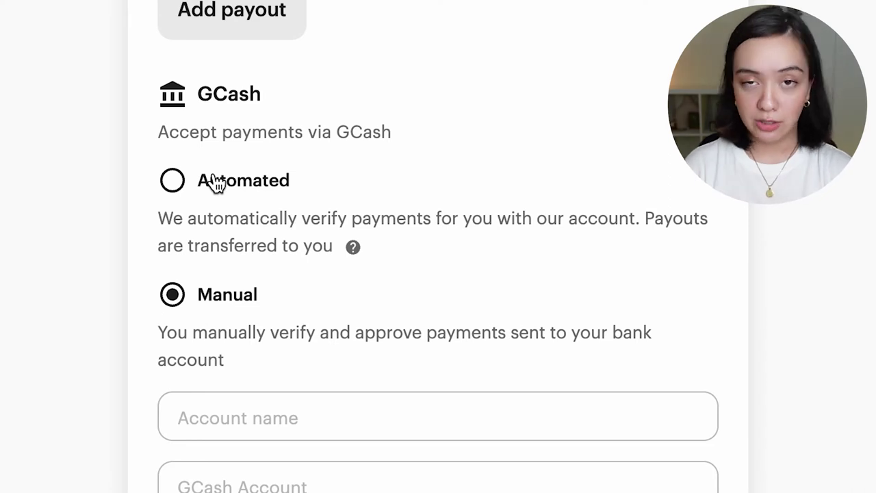
{"action": "left_click", "coordinate": [215, 182]}
Start a payout setup for automated GCash payments with account type Individual and payout method GCash.
{"action": "scroll", "coordinate": [19, 206], "scroll_direction": "down", "scroll_amount": 2}
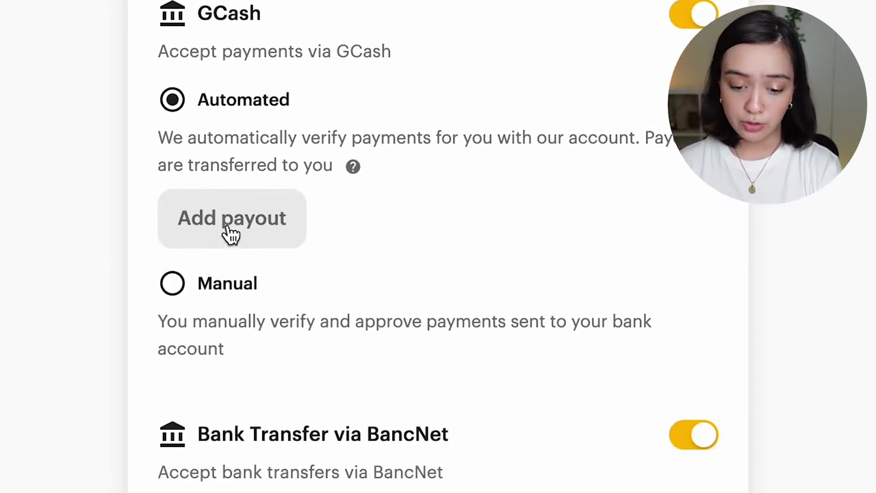
{"action": "left_click", "coordinate": [232, 235]}
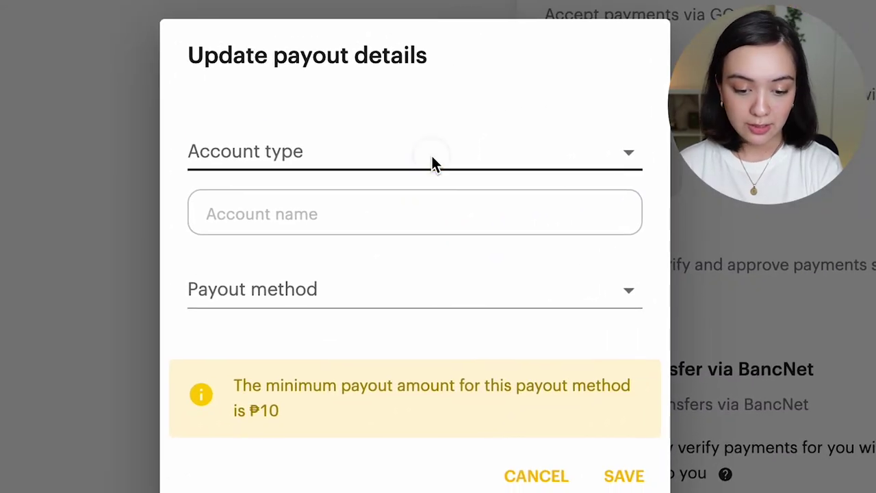
{"action": "left_click", "coordinate": [432, 163]}
{"action": "left_click", "coordinate": [416, 230]}
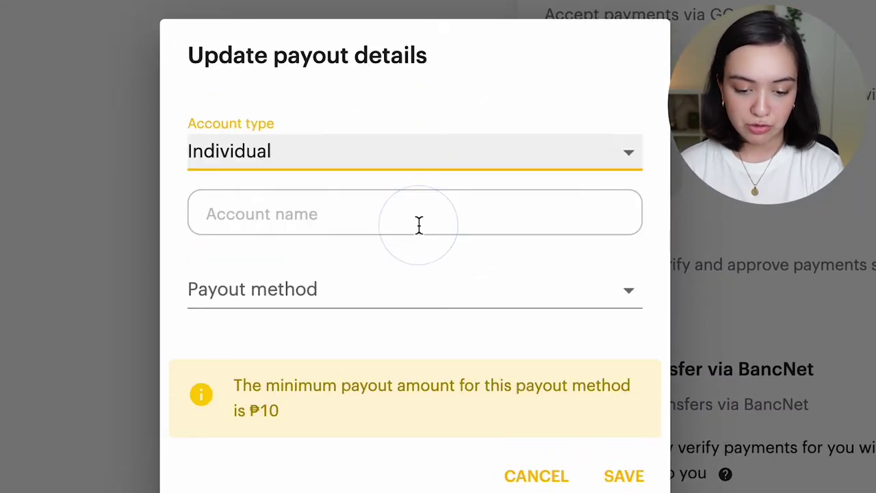
{"action": "left_click", "coordinate": [419, 204]}
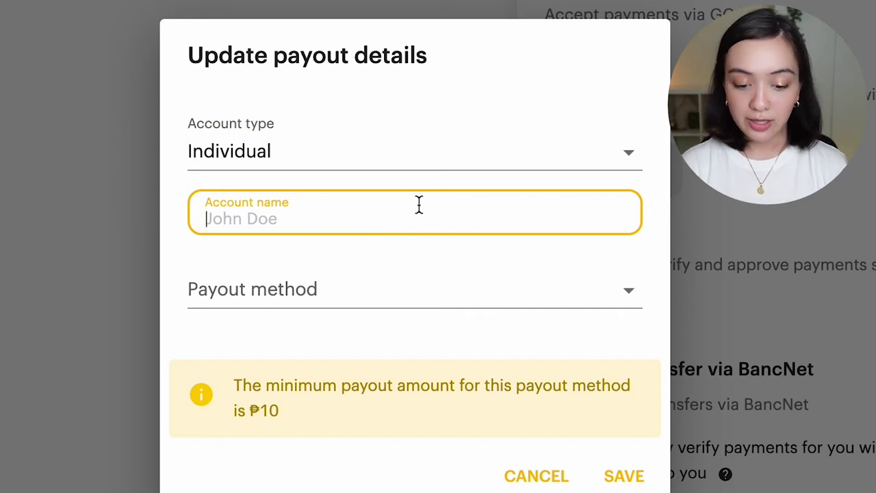
{"action": "left_click", "coordinate": [419, 282]}
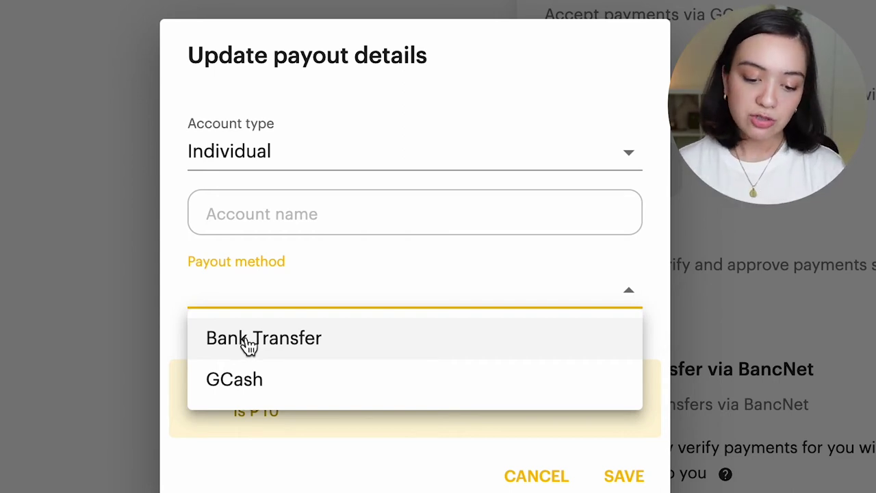
{"action": "left_click", "coordinate": [230, 395]}
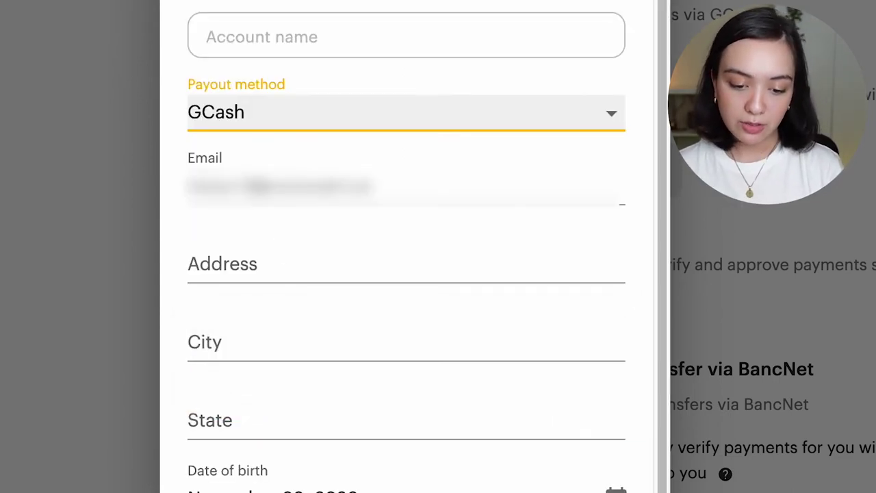
{"action": "left_click", "coordinate": [317, 33]}
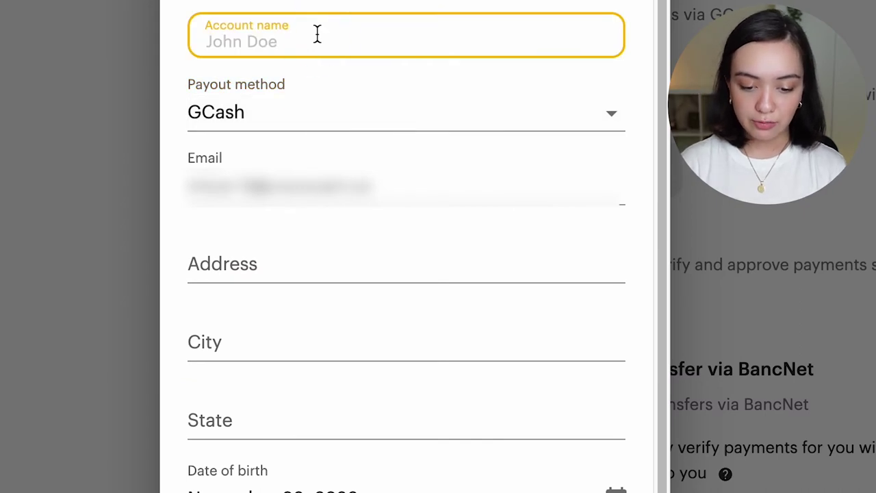
{"action": "scroll", "coordinate": [296, 256], "scroll_direction": "down", "scroll_amount": 3}
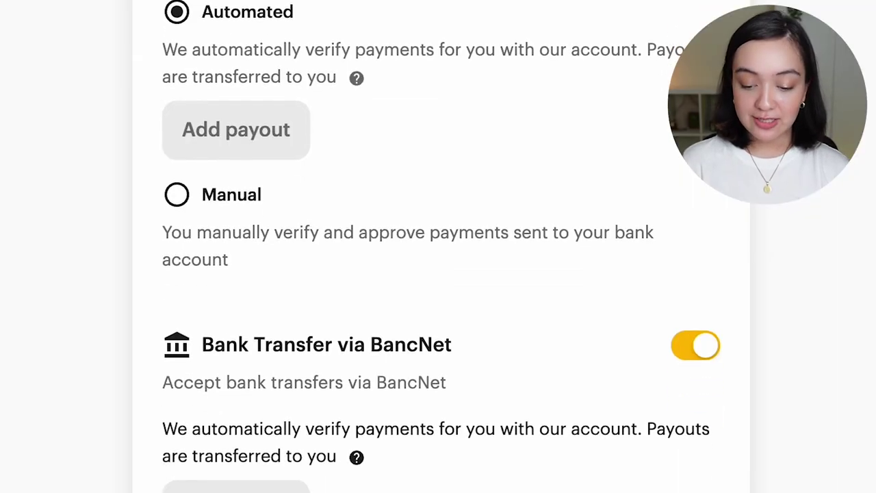
Turn off the Cash payment method.
{"action": "scroll", "coordinate": [445, 64], "scroll_direction": "down", "scroll_amount": 5}
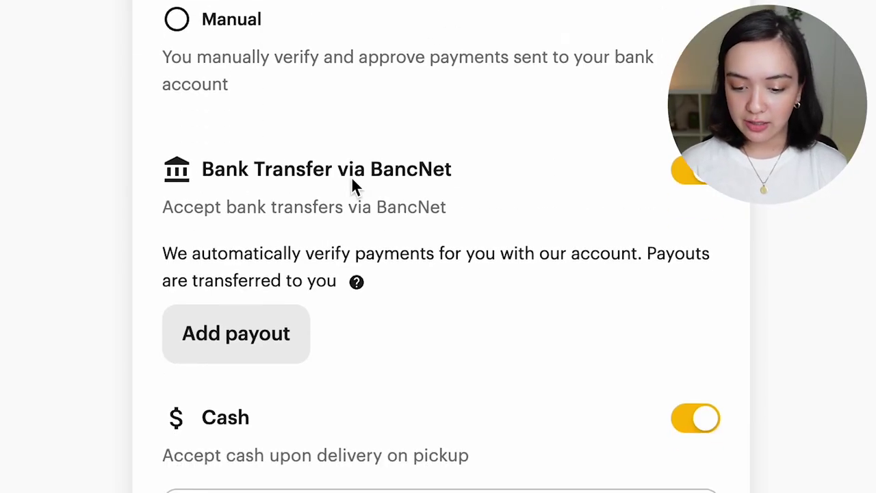
{"action": "double_click", "coordinate": [206, 337]}
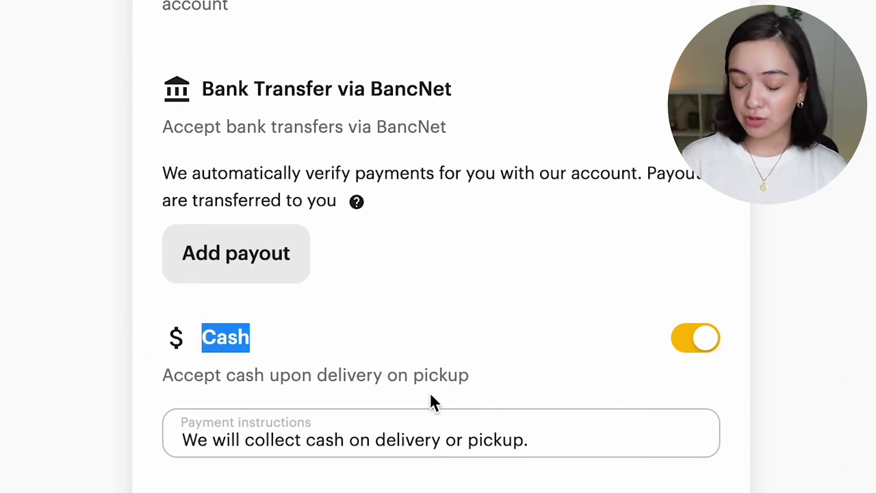
{"action": "left_click", "coordinate": [316, 364]}
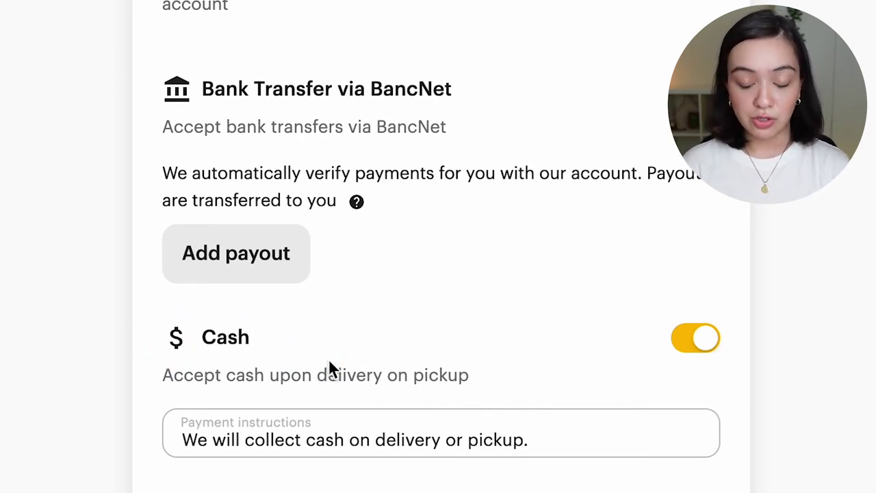
{"action": "left_click", "coordinate": [705, 349]}
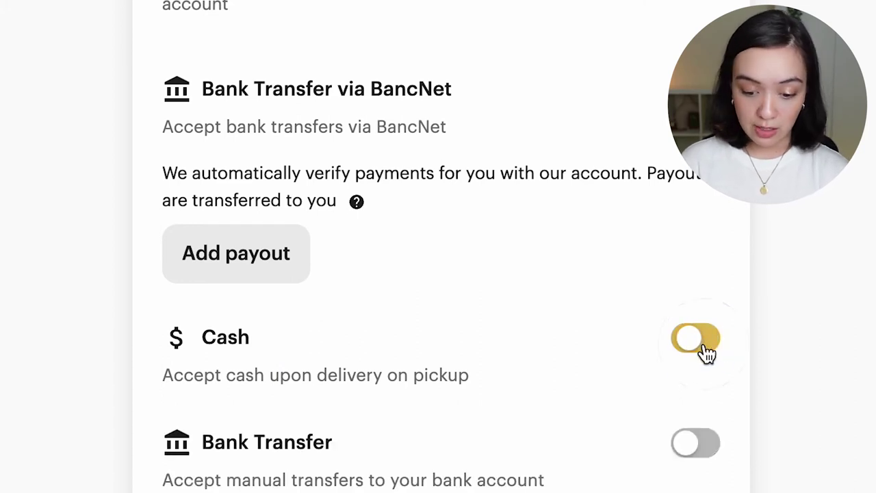
Try enabling manual Bank Transfer and look over its account fields and the Custom Payments option.
{"action": "scroll", "coordinate": [684, 407], "scroll_direction": "down", "scroll_amount": 2}
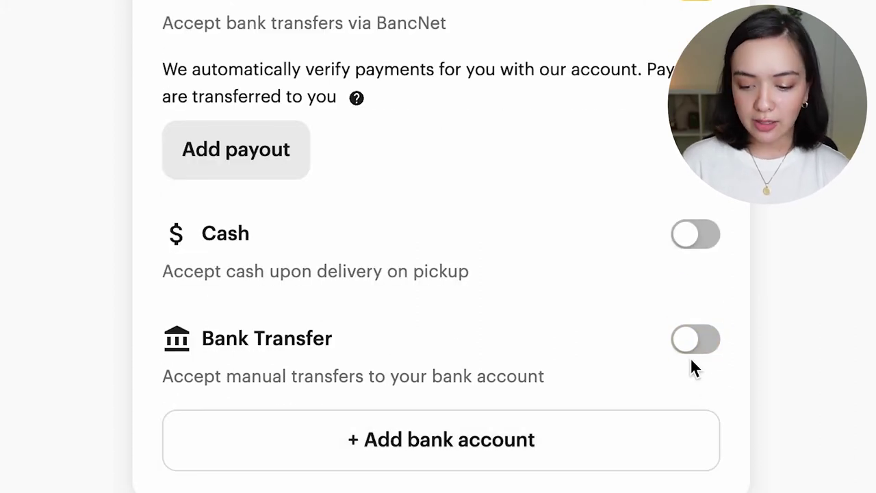
{"action": "left_click", "coordinate": [693, 348]}
{"action": "scroll", "coordinate": [441, 246], "scroll_direction": "down", "scroll_amount": 8}
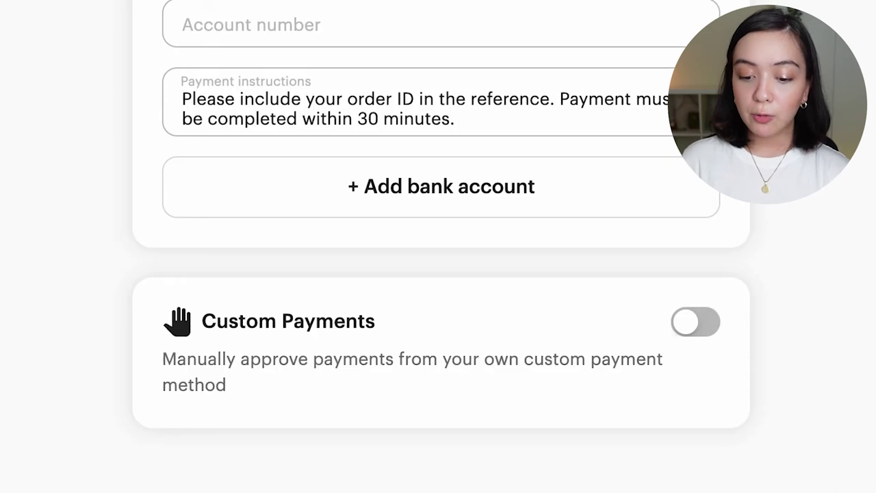
{"action": "scroll", "coordinate": [441, 246], "scroll_direction": "up", "scroll_amount": 2}
{"action": "scroll", "coordinate": [442, 246], "scroll_direction": "up", "scroll_amount": 2}
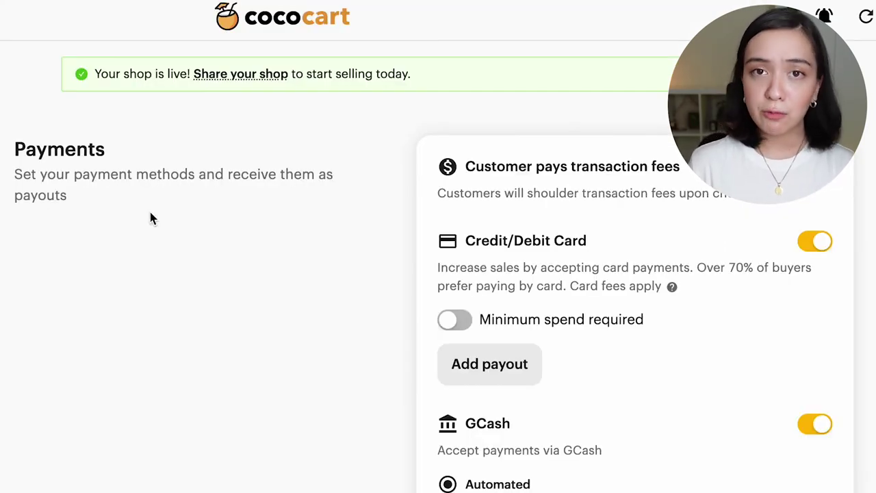
Enable tips upon checkout and set tip option 1 to 5%.
{"action": "scroll", "coordinate": [151, 220], "scroll_direction": "down", "scroll_amount": 5}
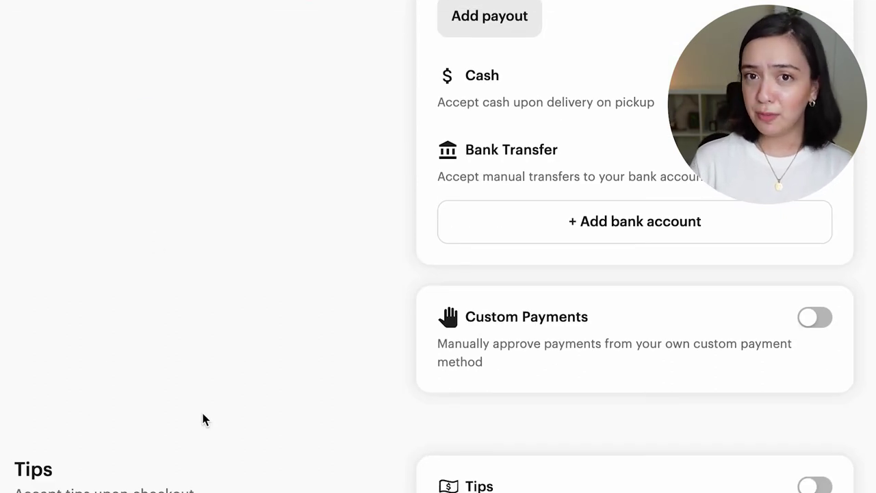
{"action": "left_click", "coordinate": [810, 489]}
{"action": "scroll", "coordinate": [798, 476], "scroll_direction": "down", "scroll_amount": 3}
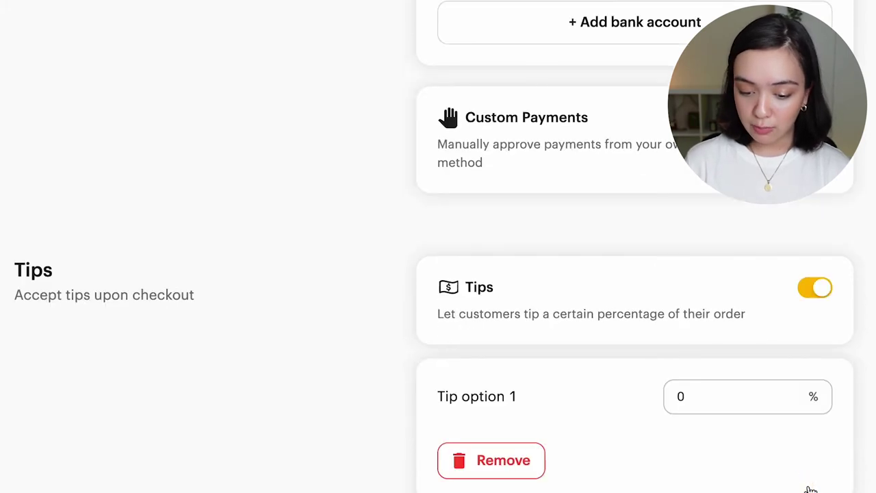
{"action": "left_click", "coordinate": [720, 407]}
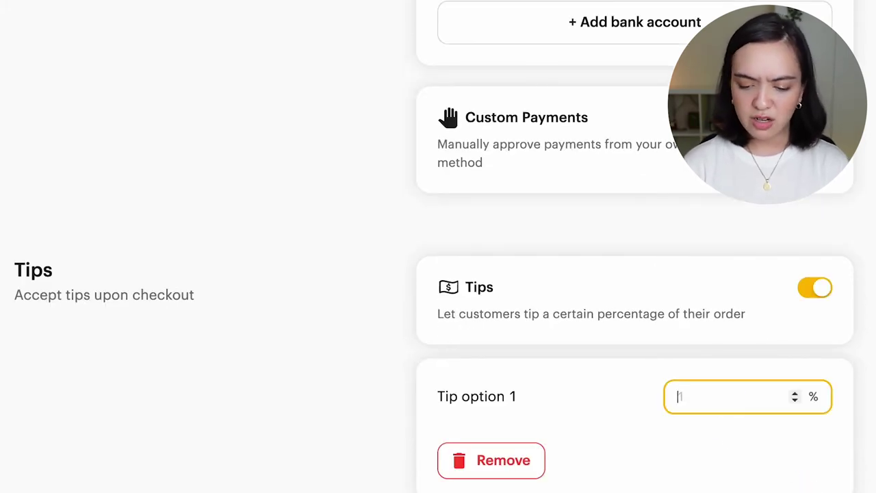
{"action": "type", "text": "5"}
Add two more tip options of 10% and 15%.
{"action": "left_click", "coordinate": [589, 489]}
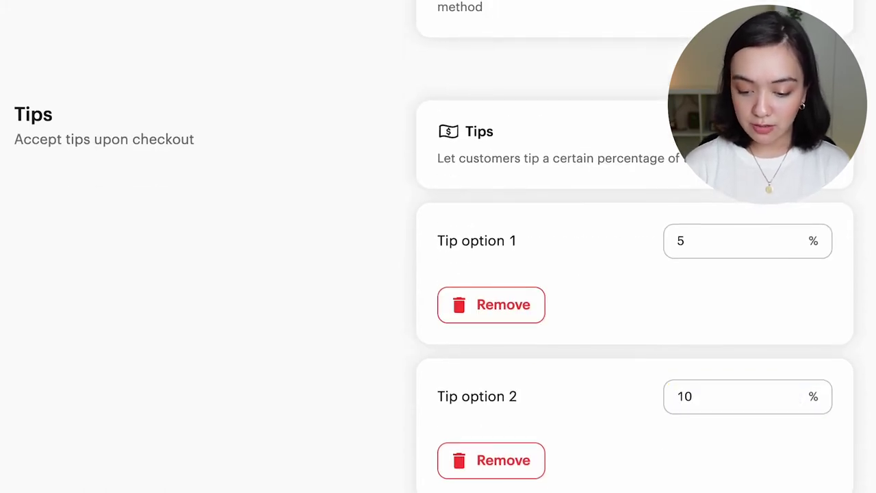
{"action": "key", "text": "Return"}
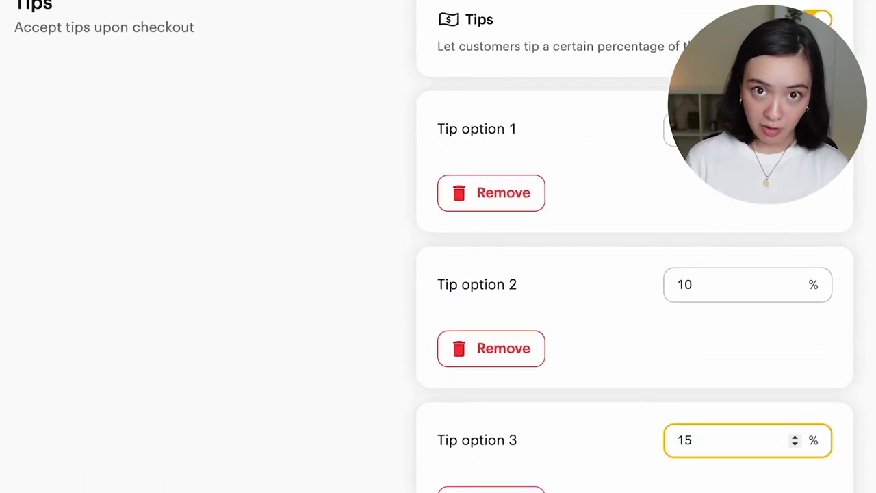
{"action": "left_click", "coordinate": [3, 350]}
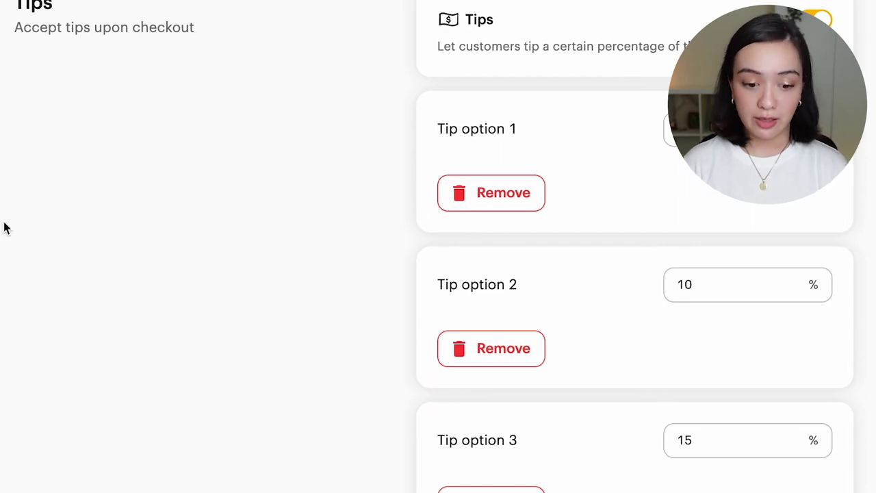
Open the Fulfillment settings and enable time slots for delivery.
{"action": "scroll", "coordinate": [7, 218], "scroll_direction": "up", "scroll_amount": 15}
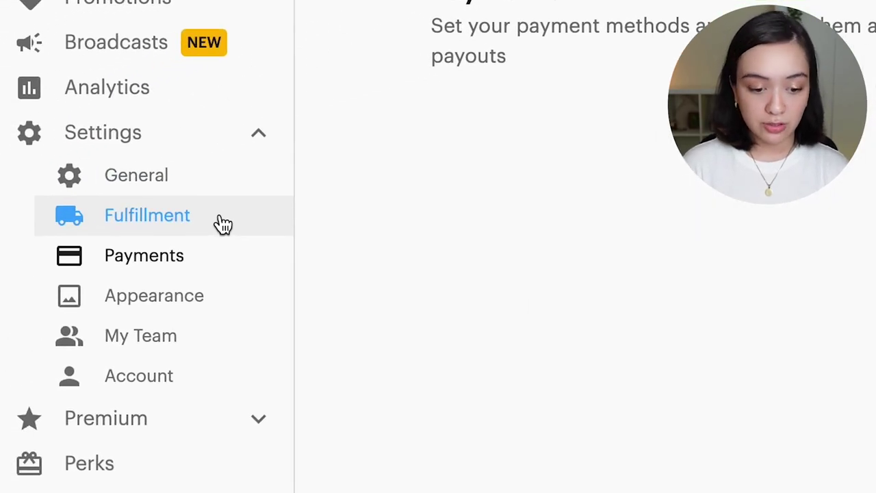
{"action": "left_click", "coordinate": [174, 225]}
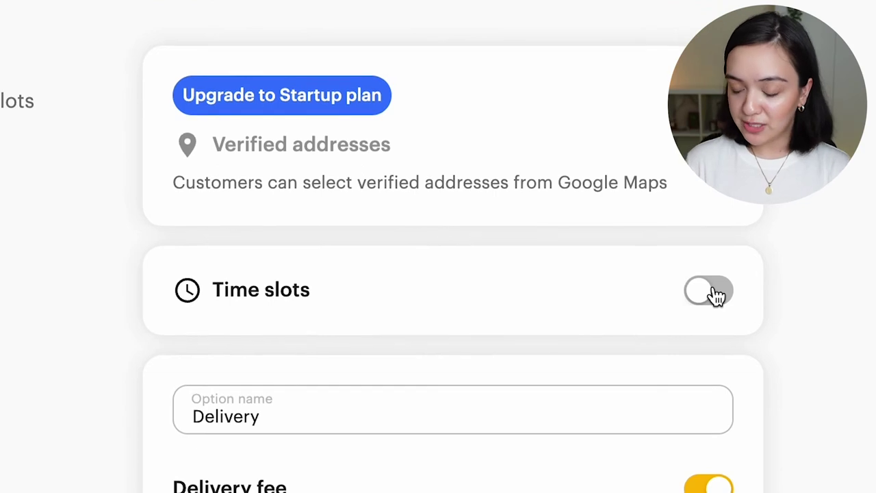
{"action": "left_click", "coordinate": [712, 293]}
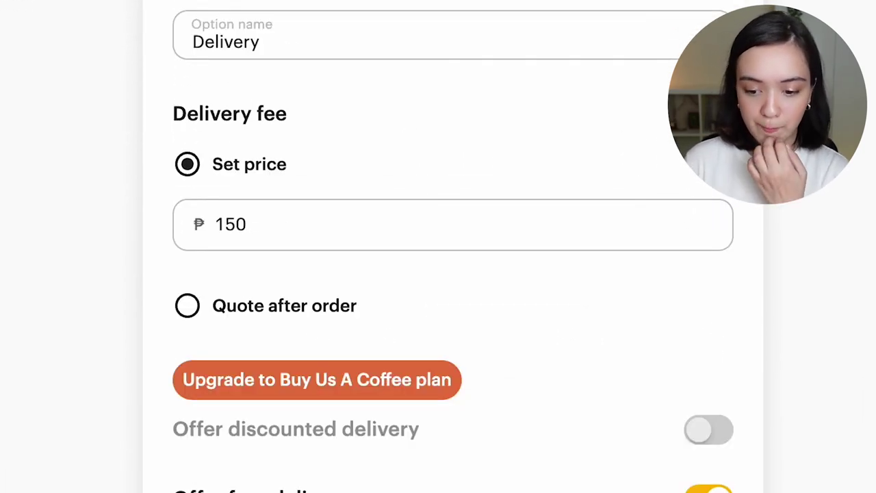
Set the delivery hours from 09:00 AM to 12:00 PM.
{"action": "left_click", "coordinate": [319, 103]}
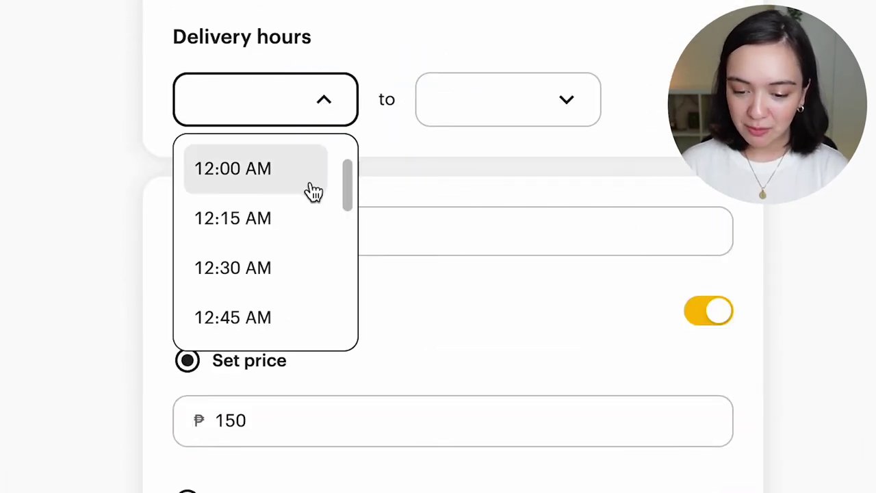
{"action": "scroll", "coordinate": [250, 237], "scroll_direction": "down", "scroll_amount": 20}
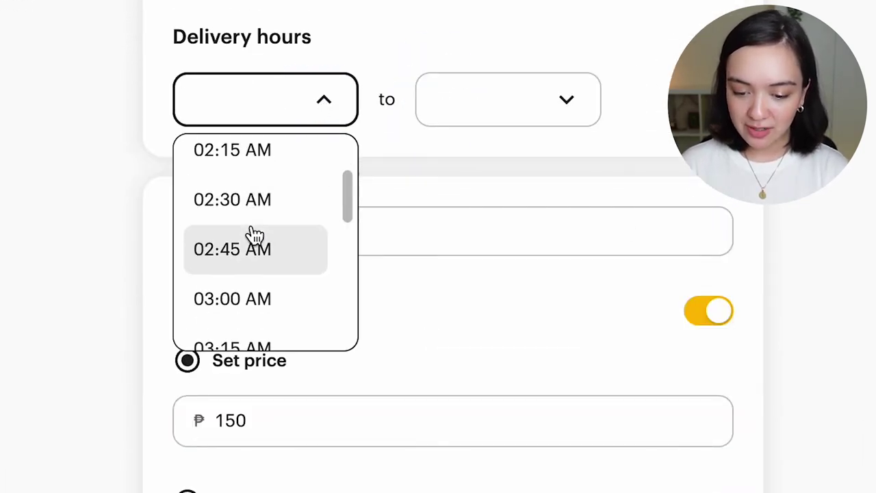
{"action": "scroll", "coordinate": [259, 239], "scroll_direction": "down", "scroll_amount": 9}
{"action": "scroll", "coordinate": [281, 237], "scroll_direction": "up", "scroll_amount": 3}
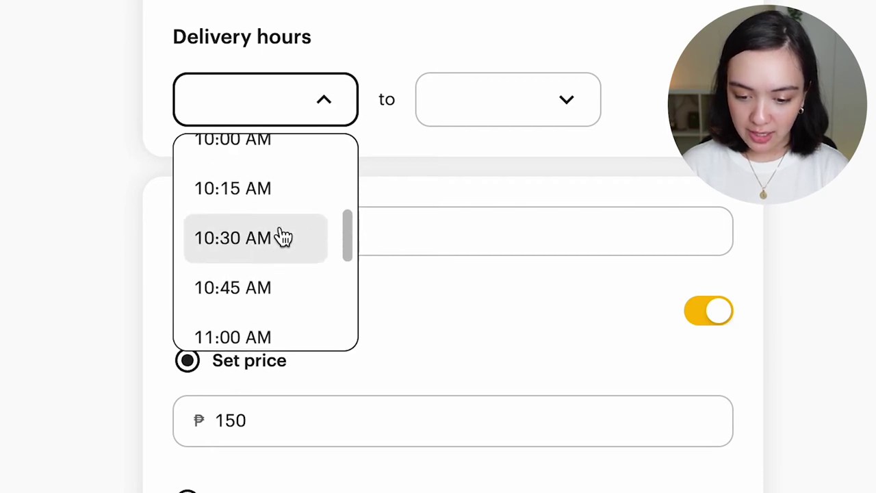
{"action": "scroll", "coordinate": [271, 170], "scroll_direction": "up", "scroll_amount": 1}
{"action": "left_click", "coordinate": [267, 170]}
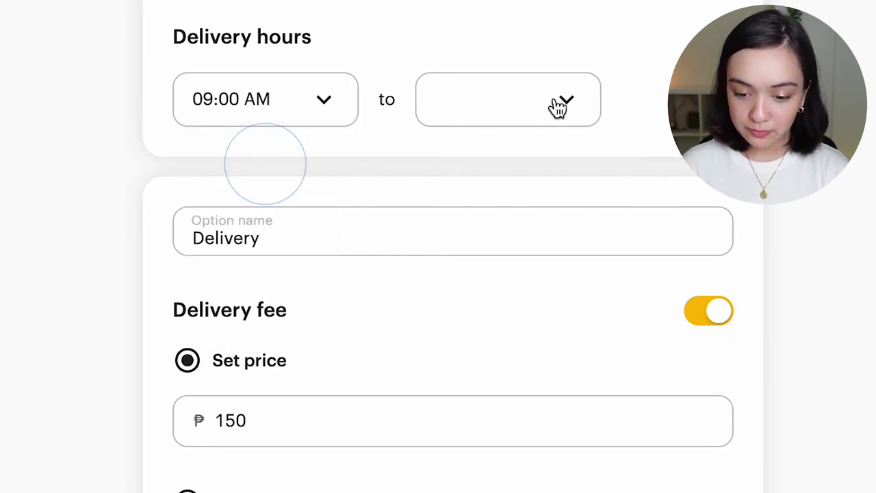
{"action": "left_click", "coordinate": [557, 106]}
{"action": "scroll", "coordinate": [533, 231], "scroll_direction": "down", "scroll_amount": 7}
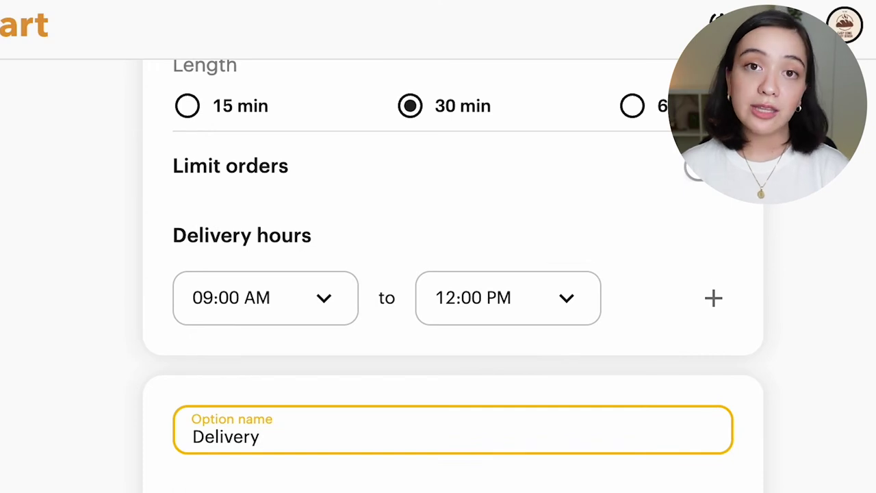
Try the Quote after order option for the delivery fee and switch back to Set price.
{"action": "scroll", "coordinate": [452, 274], "scroll_direction": "down", "scroll_amount": 3}
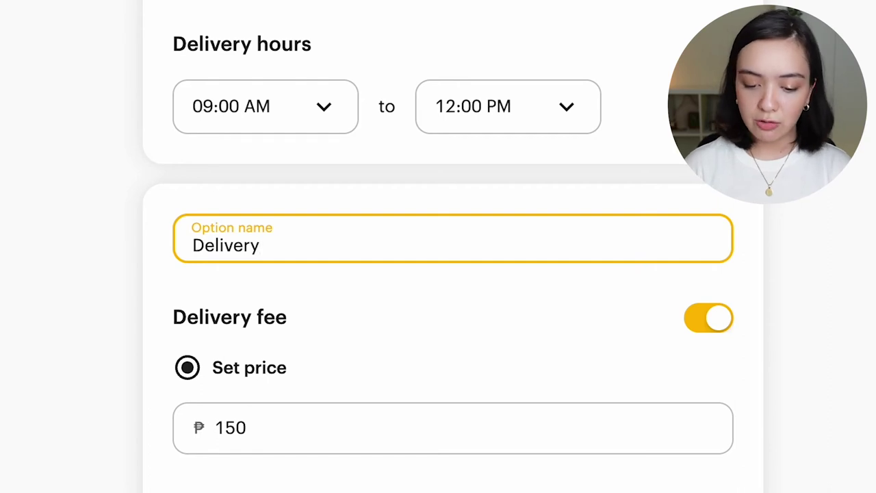
{"action": "scroll", "coordinate": [176, 39], "scroll_direction": "down", "scroll_amount": 5}
{"action": "left_click", "coordinate": [303, 77]}
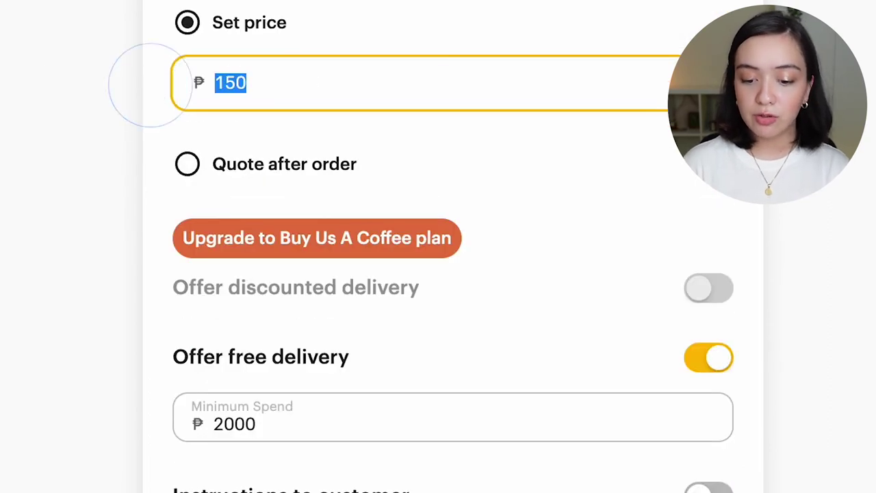
{"action": "left_click", "coordinate": [495, 90]}
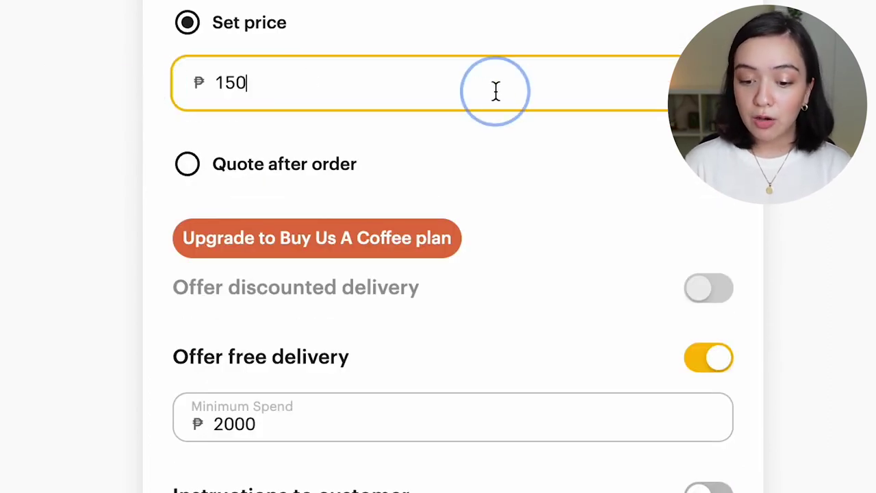
{"action": "left_click", "coordinate": [188, 165]}
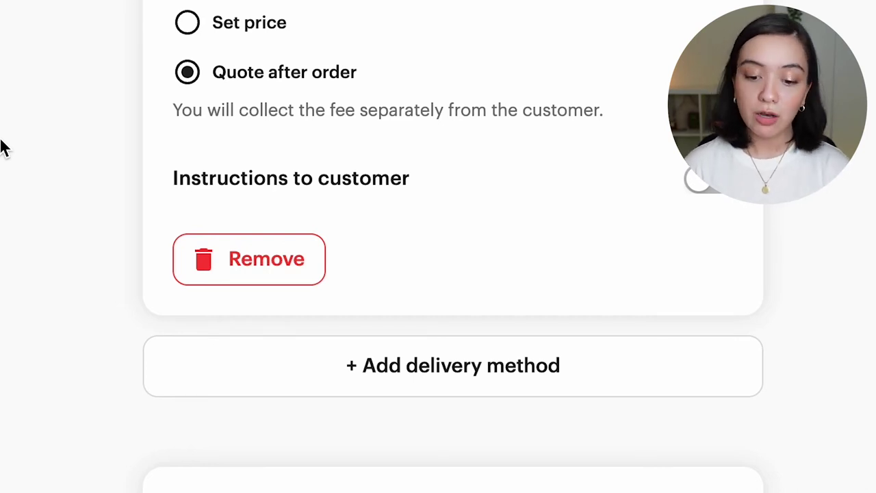
{"action": "left_click", "coordinate": [220, 22]}
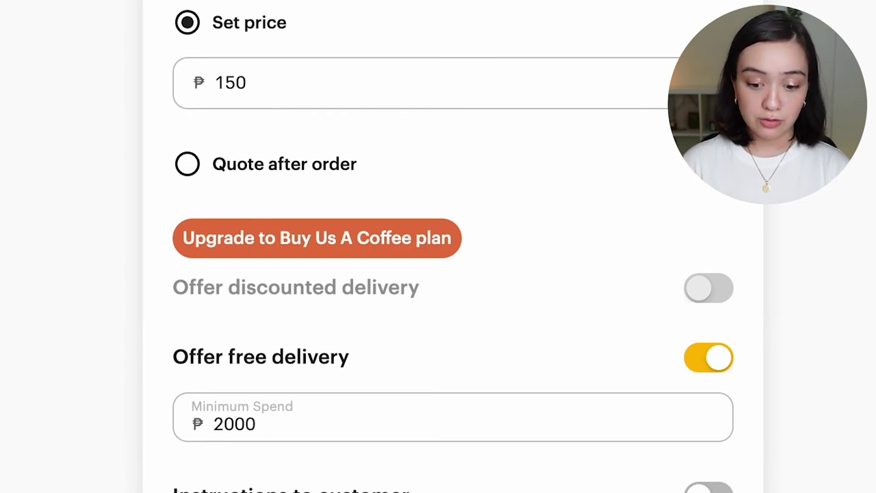
Enable the delivery instructions to customer and enter "We will deliver anytime within the hour that you booked.".
{"action": "scroll", "coordinate": [164, 164], "scroll_direction": "down", "scroll_amount": 4}
{"action": "left_click", "coordinate": [313, 133]}
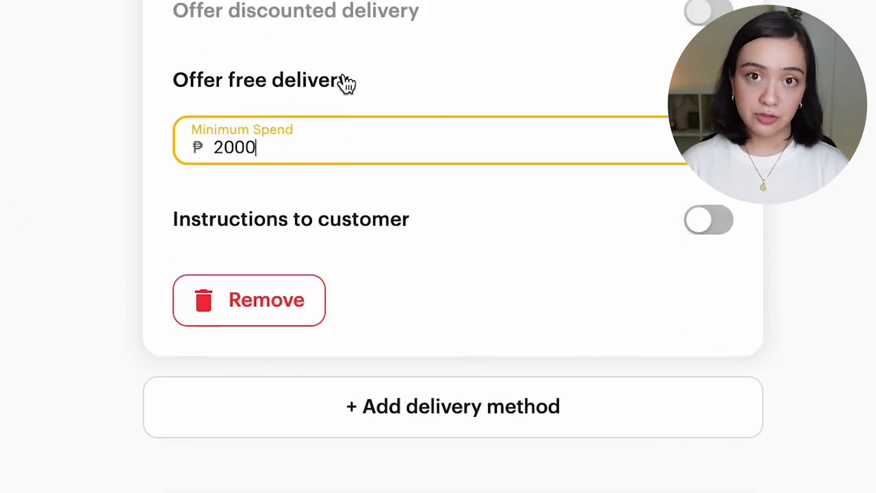
{"action": "left_click", "coordinate": [715, 229]}
{"action": "left_click", "coordinate": [561, 274]}
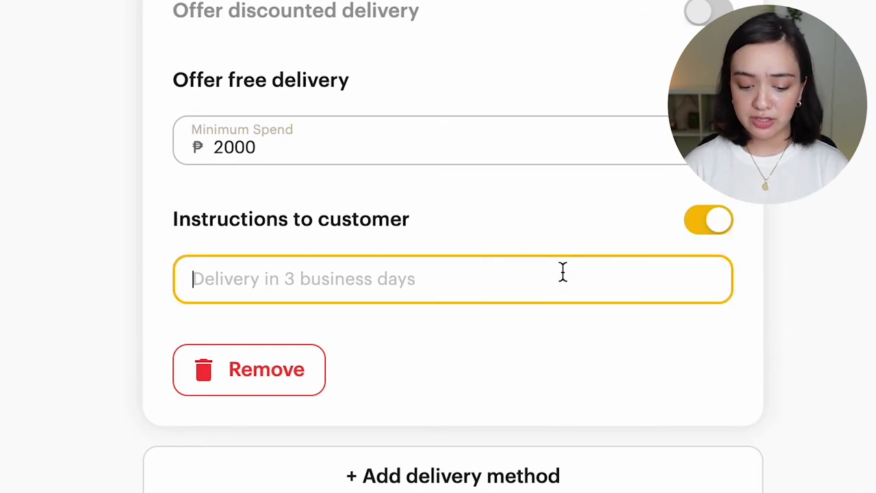
{"action": "type", "text": "We will delive"}
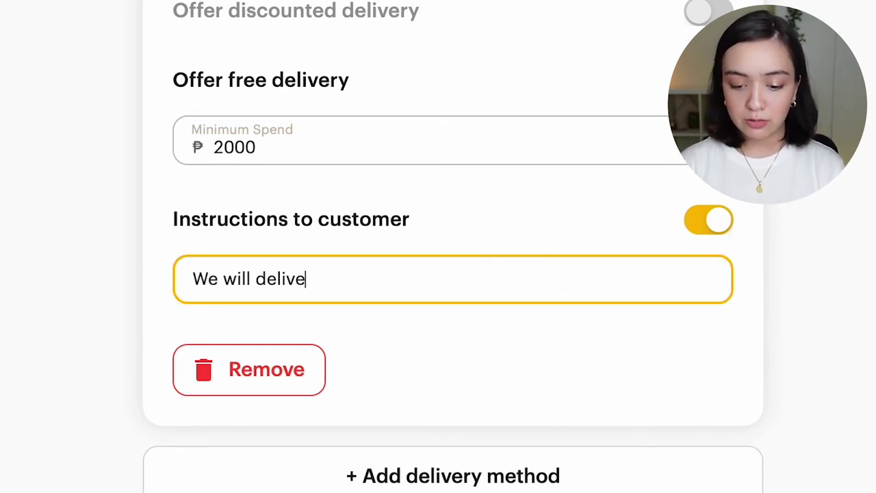
{"action": "type", "text": "r anytime"}
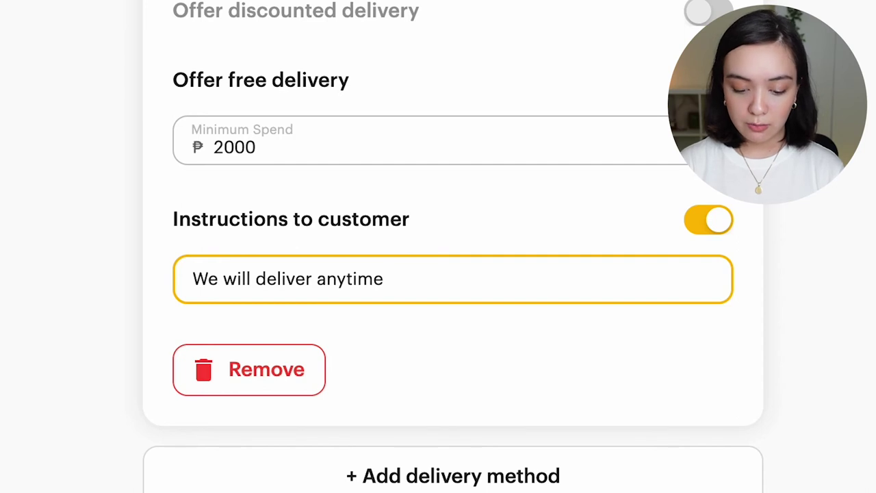
{"action": "type", "text": " within"}
{"action": "type", "text": " the hour that you"}
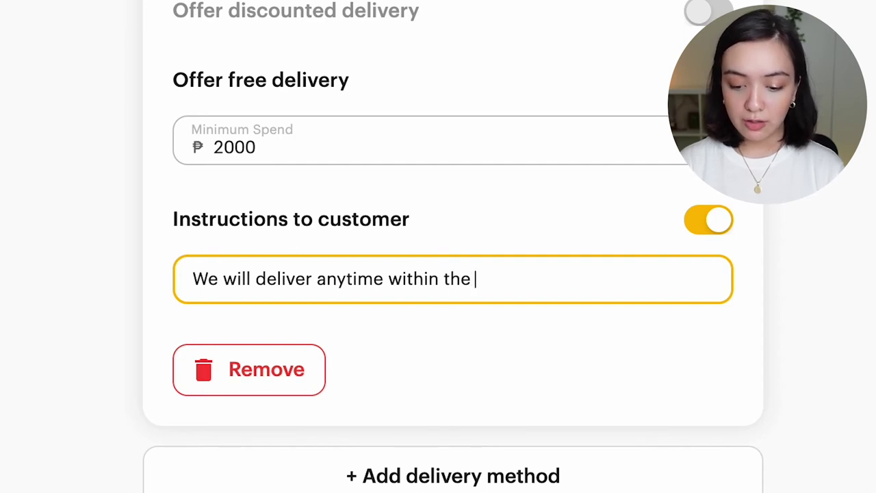
{"action": "type", "text": " booked."}
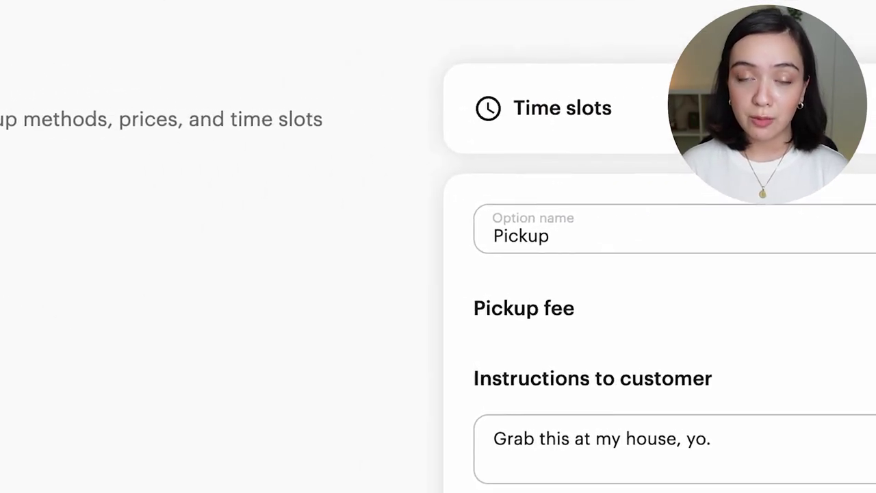
Enable time slots for pickup and turn on a lead time of 4 hours.
{"action": "left_click", "coordinate": [629, 130]}
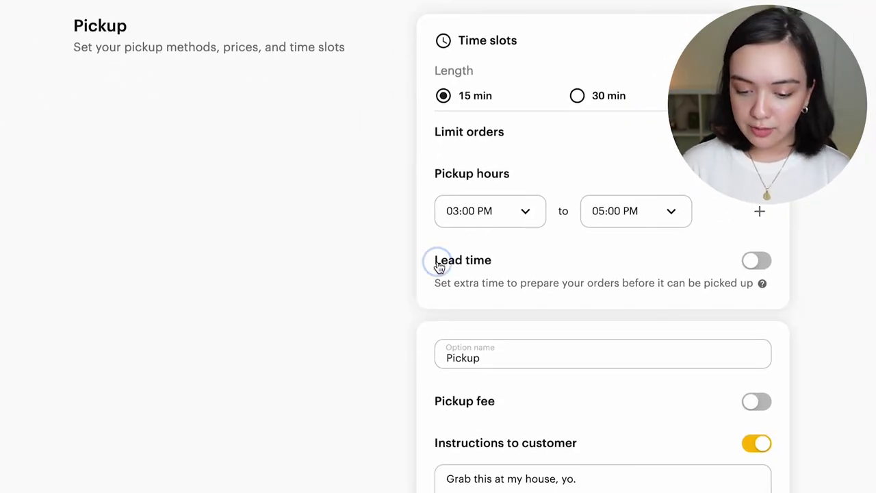
{"action": "left_click_drag", "start_coordinate": [434, 260], "coordinate": [514, 260]}
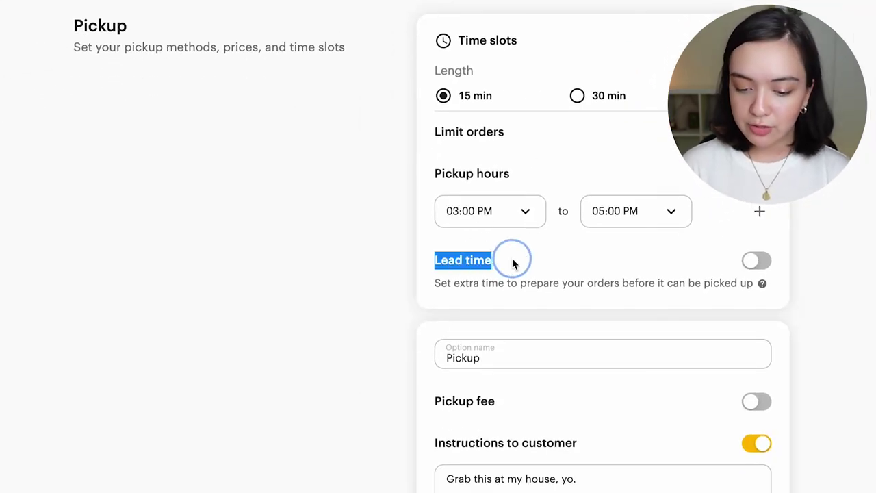
{"action": "left_click", "coordinate": [460, 273]}
{"action": "left_click", "coordinate": [222, 332]}
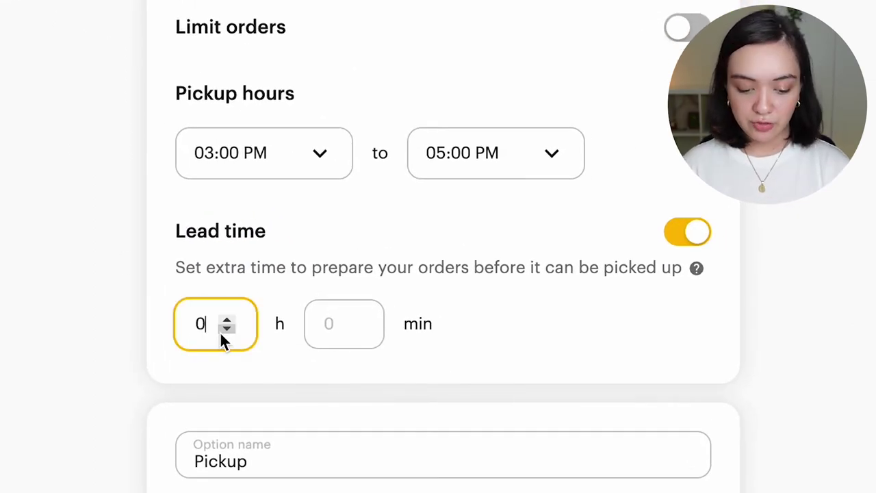
{"action": "left_click", "coordinate": [206, 323]}
{"action": "key", "text": "BackSpace"}
{"action": "type", "text": "4"}
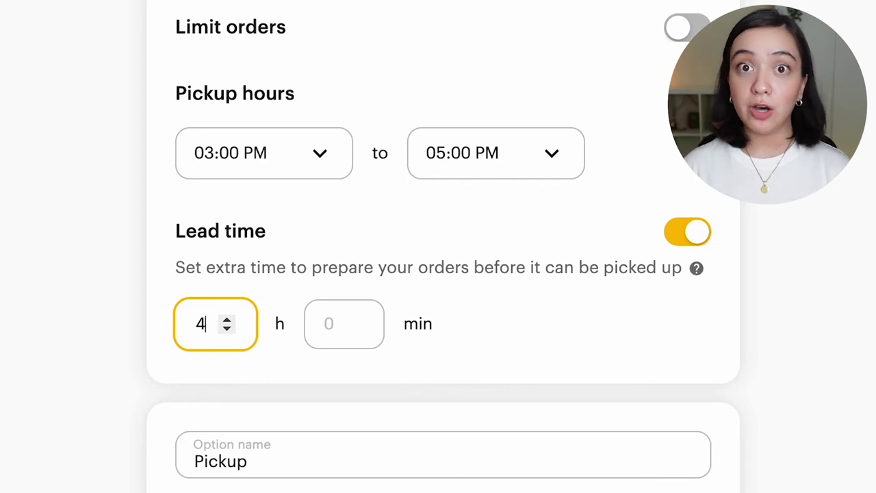
Review the pickup option name and customer instructions, and set the lead time minutes to 0.
{"action": "scroll", "coordinate": [65, 254], "scroll_direction": "down", "scroll_amount": 5}
{"action": "left_click_drag", "start_coordinate": [398, 202], "coordinate": [133, 185]}
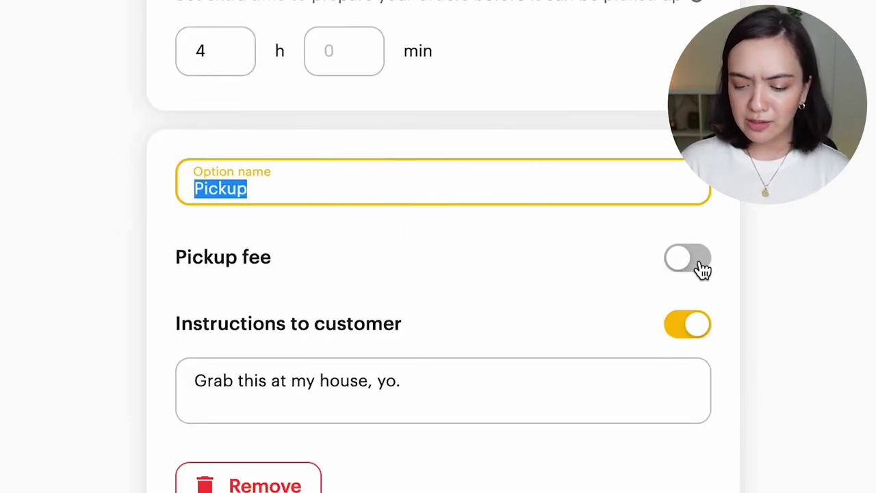
{"action": "left_click", "coordinate": [504, 368]}
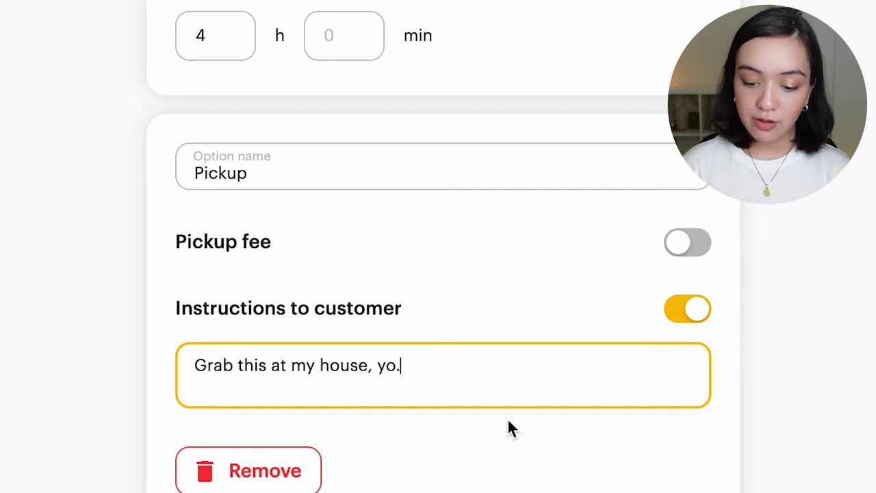
{"action": "scroll", "coordinate": [518, 462], "scroll_direction": "down", "scroll_amount": 1}
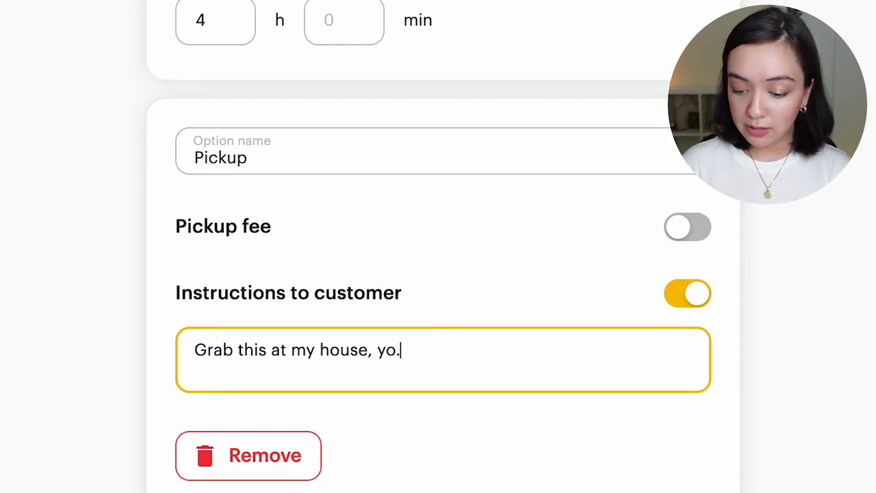
{"action": "left_click", "coordinate": [344, 21]}
{"action": "type", "text": "0"}
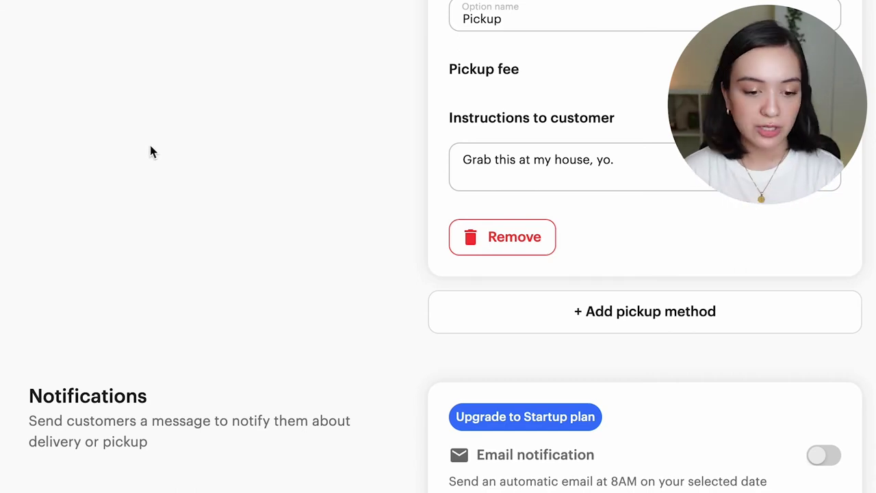
Add an FAQ in the Appearance settings with the question "How often do you deliver?".
{"action": "scroll", "coordinate": [150, 150], "scroll_direction": "up", "scroll_amount": 10}
{"action": "left_click", "coordinate": [127, 288]}
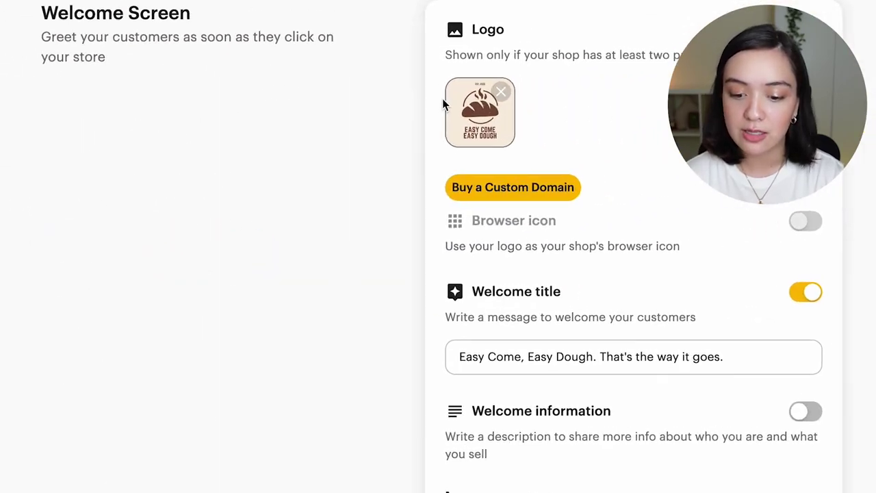
{"action": "scroll", "coordinate": [554, 82], "scroll_direction": "down", "scroll_amount": 5}
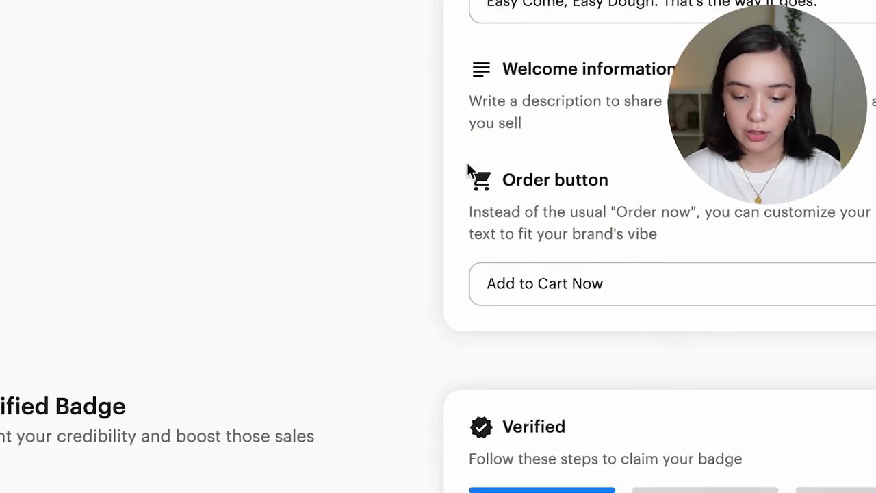
{"action": "scroll", "coordinate": [411, 199], "scroll_direction": "down", "scroll_amount": 6}
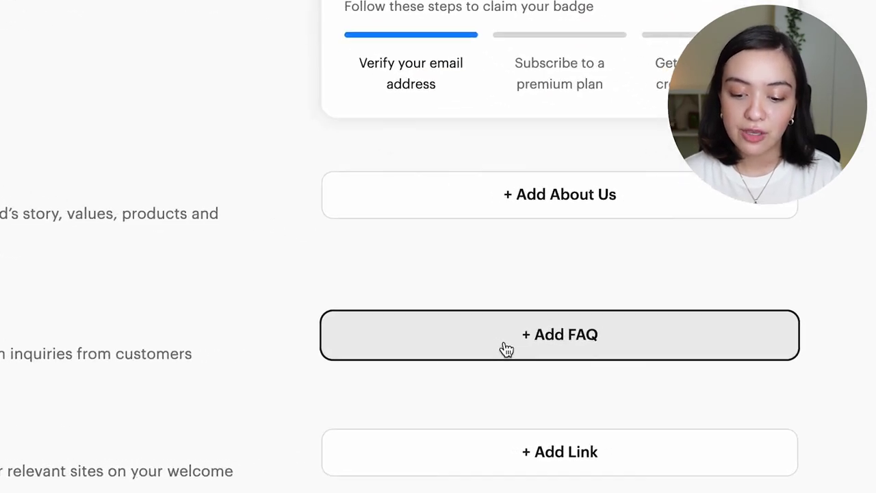
{"action": "left_click", "coordinate": [507, 349]}
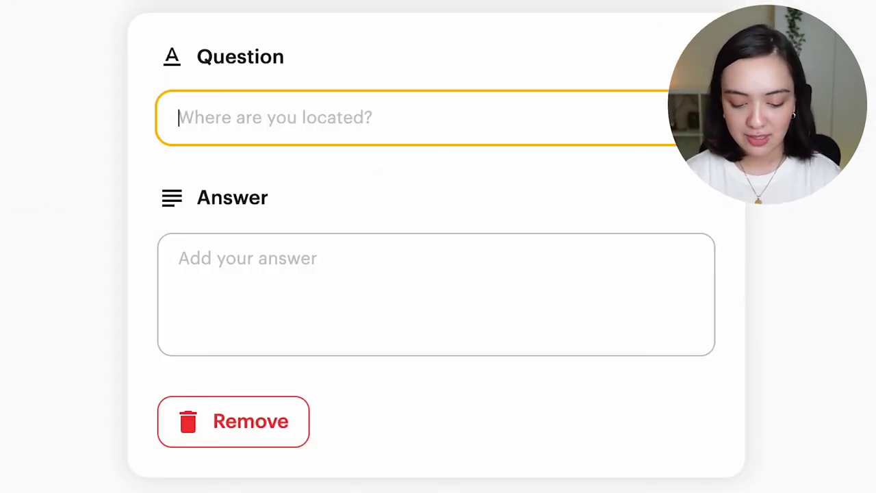
{"action": "type", "text": "How often do you"}
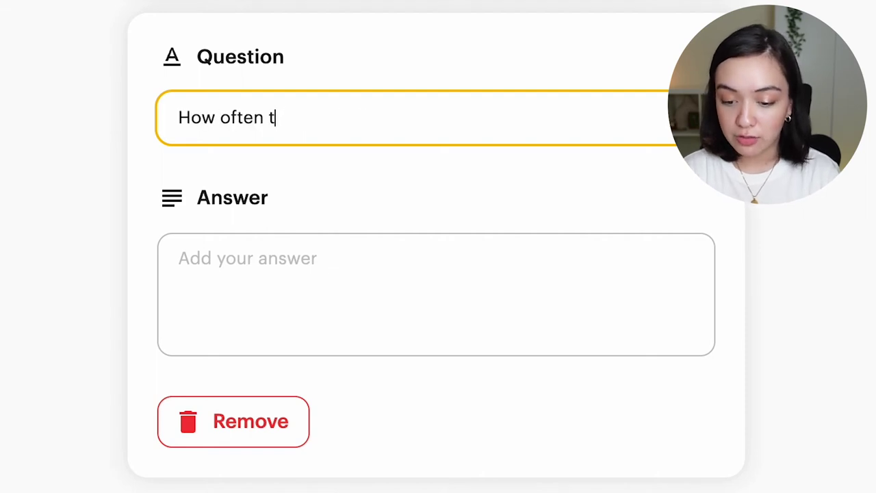
{"action": "type", "text": " deliver?"}
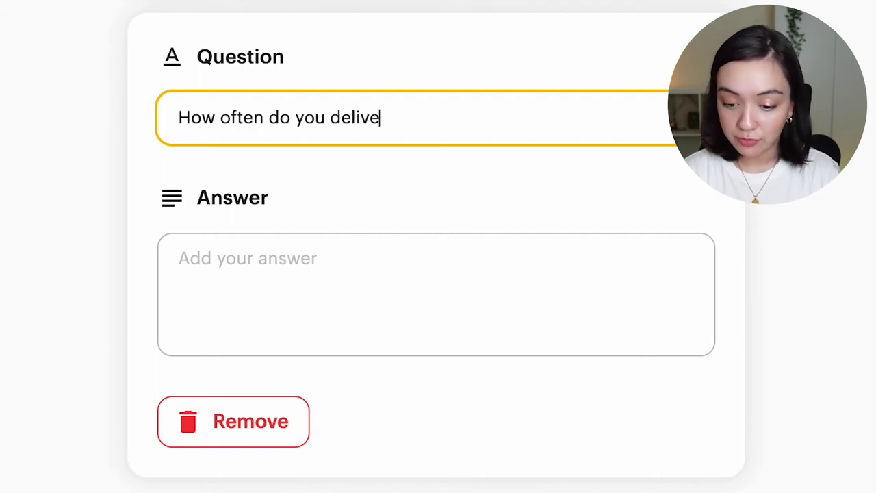
Answer the delivery FAQ with "We deliver daily! Just pick a time slot, and we will deliver to you within the hour.".
{"action": "left_click", "coordinate": [223, 348]}
{"action": "type", "text": "We "}
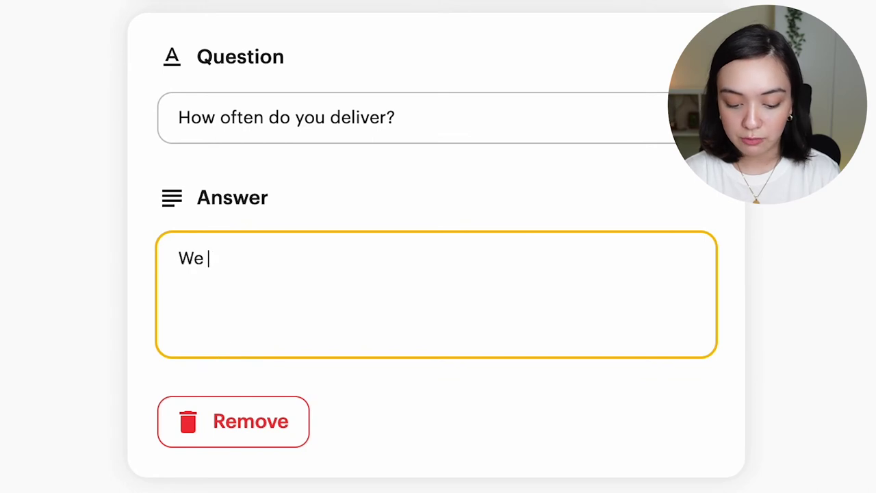
{"action": "type", "text": "deliver daily! Just "}
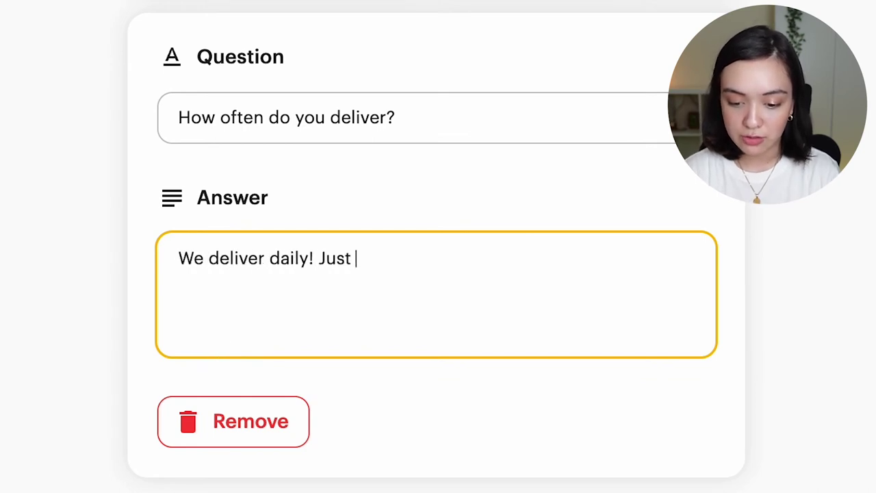
{"action": "type", "text": "pick a time slot,"}
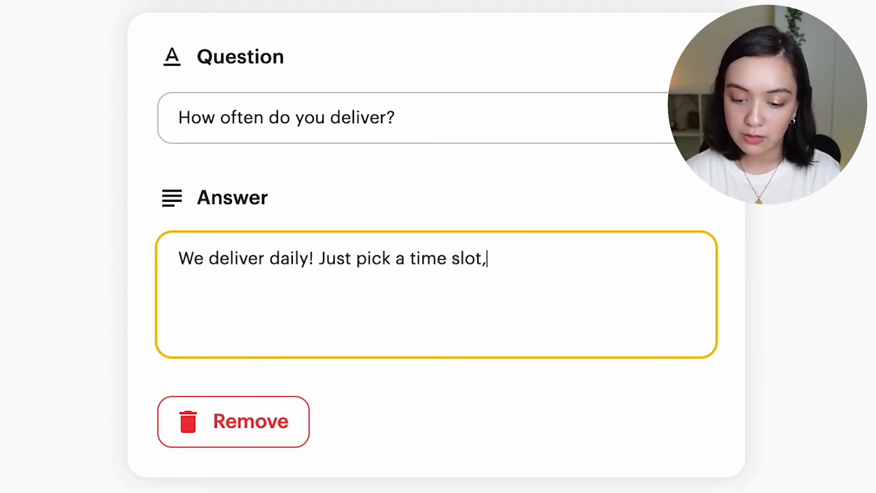
{"action": "type", "text": " and we will "}
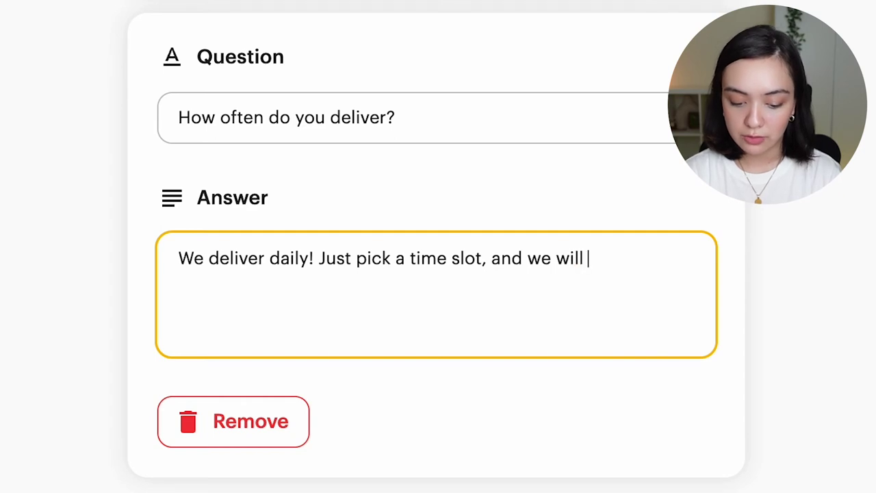
{"action": "type", "text": "deliver to you wthi"}
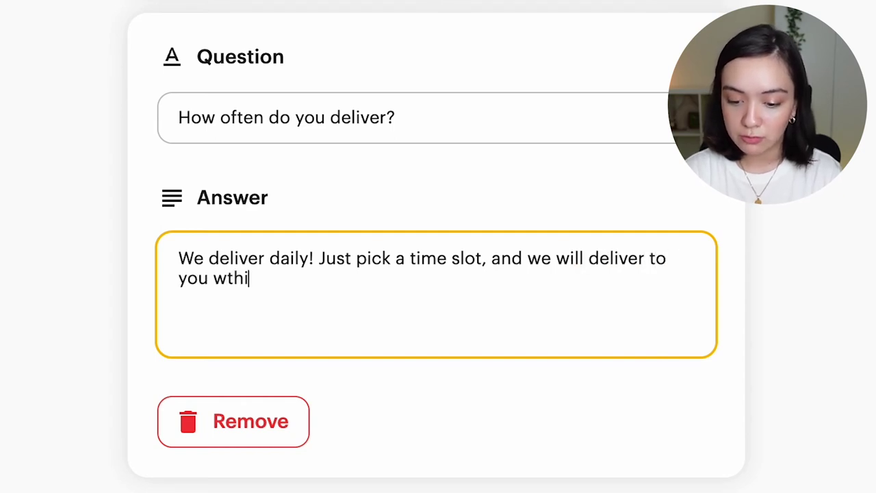
{"action": "key", "text": "BackSpace"}
{"action": "key", "text": "BackSpace"}
{"action": "key", "text": "BackSpace"}
{"action": "type", "text": "ithin the hour."}
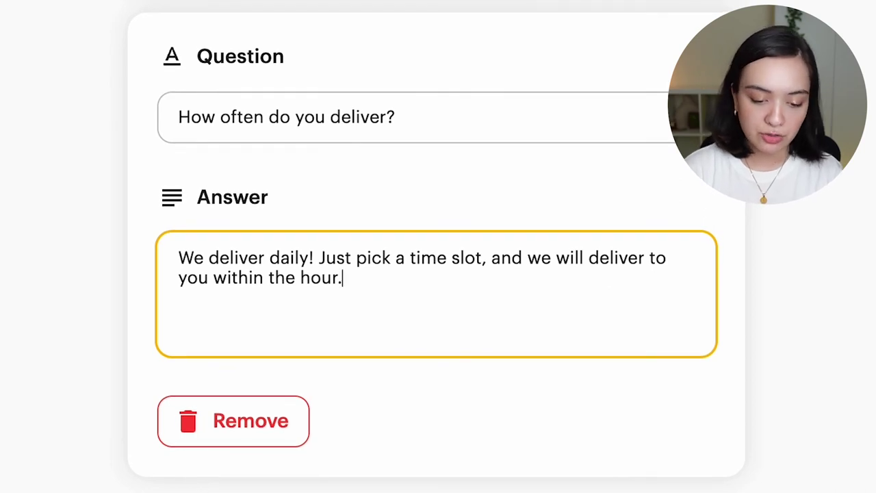
{"action": "left_click", "coordinate": [62, 481]}
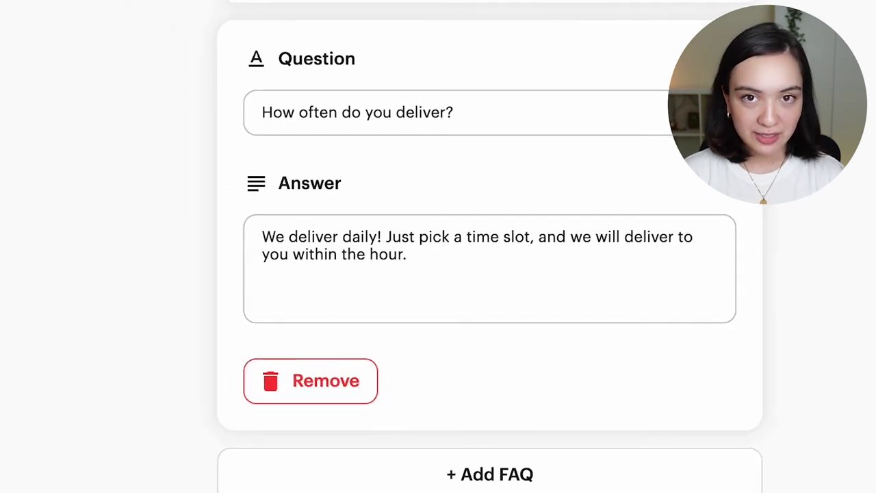
Add an About Us section and set its button text to "About Easy Come, Easy Dough".
{"action": "scroll", "coordinate": [170, 217], "scroll_direction": "up", "scroll_amount": 6}
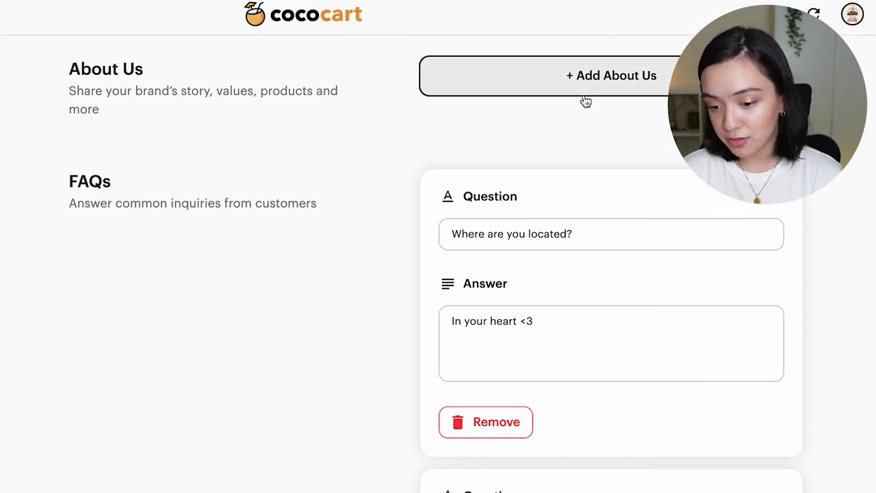
{"action": "scroll", "coordinate": [584, 101], "scroll_direction": "up", "scroll_amount": 2}
{"action": "left_click", "coordinate": [557, 209]}
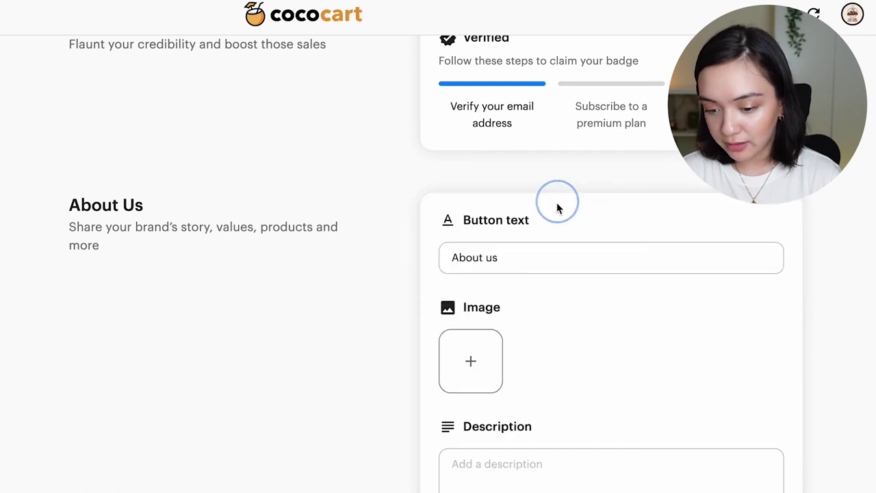
{"action": "left_click", "coordinate": [520, 254]}
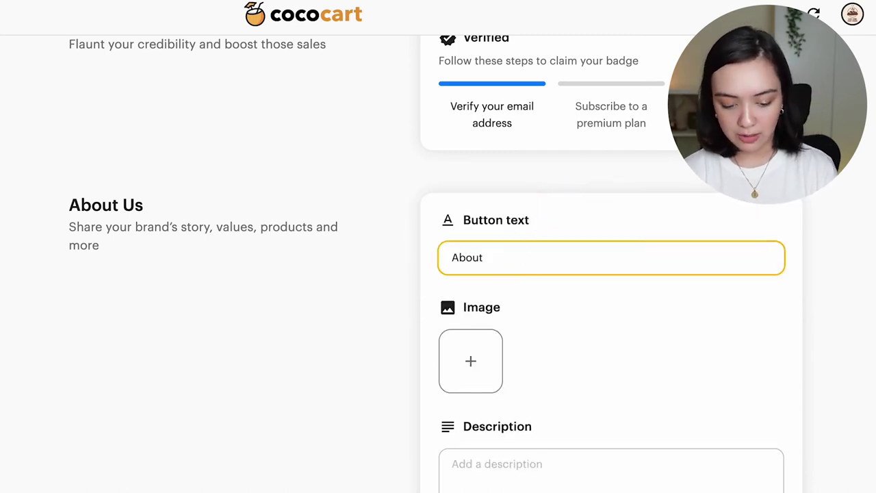
{"action": "type", "text": "Easy"}
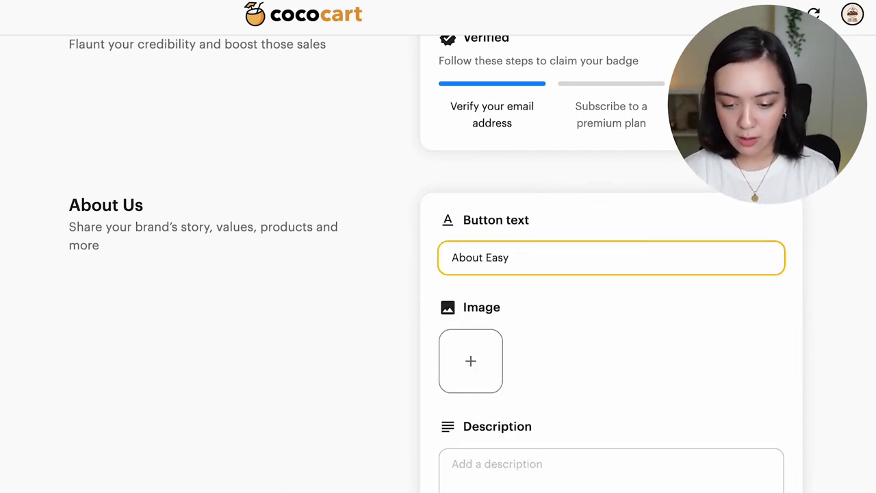
{"action": "type", "text": " come, Easy Dough"}
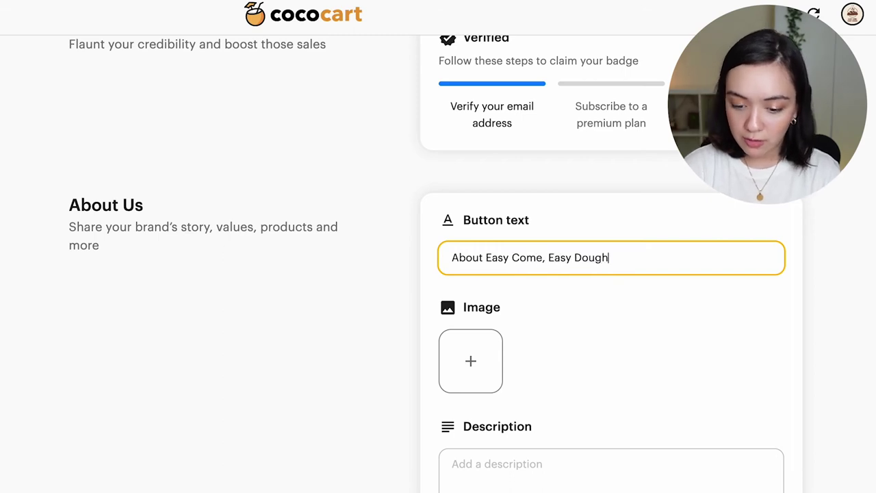
Upload four images to the About Us section and order them as logo, whole pie, doughnuts and pie close-up.
{"action": "left_click", "coordinate": [475, 378]}
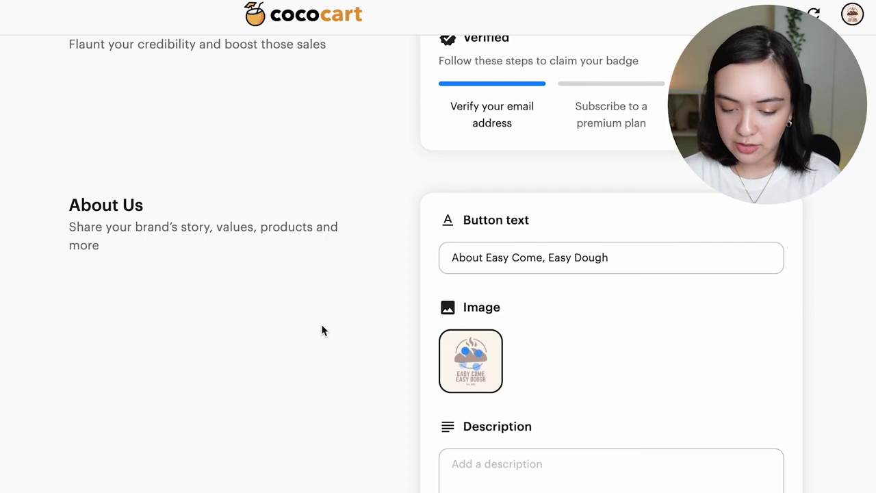
{"action": "scroll", "coordinate": [321, 324], "scroll_direction": "down", "scroll_amount": 3}
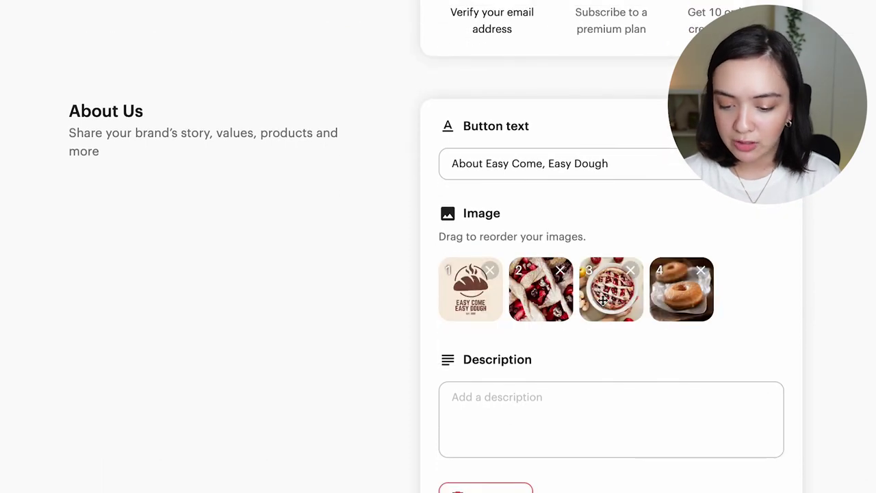
{"action": "left_click_drag", "start_coordinate": [601, 302], "coordinate": [518, 306]}
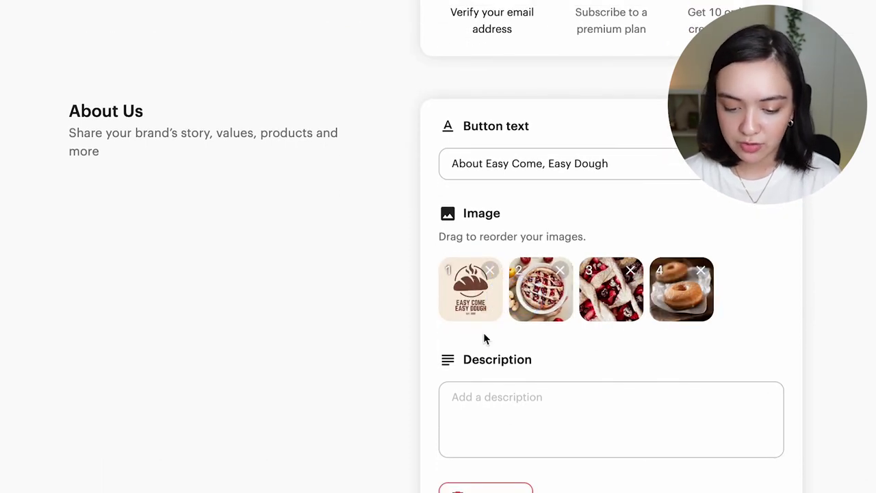
{"action": "scroll", "coordinate": [393, 290], "scroll_direction": "down", "scroll_amount": 1}
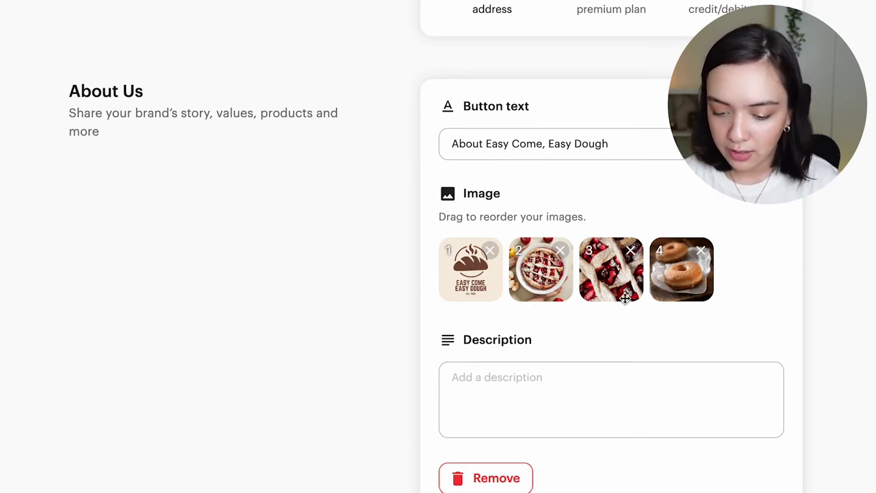
{"action": "left_click_drag", "start_coordinate": [625, 298], "coordinate": [682, 301]}
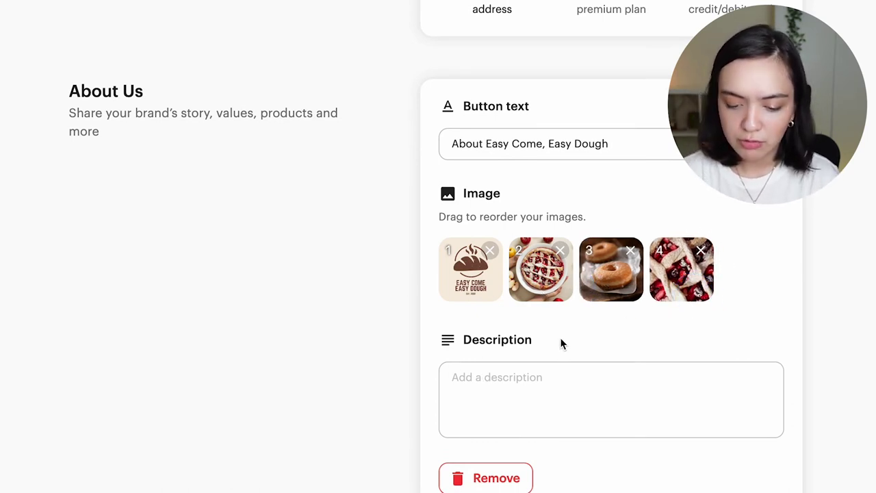
Set the About Us description to "Easy Come, Easy Dough is the brainchild from the successful brains behind Doughemian Rhapsody.".
{"action": "scroll", "coordinate": [562, 342], "scroll_direction": "down", "scroll_amount": 2}
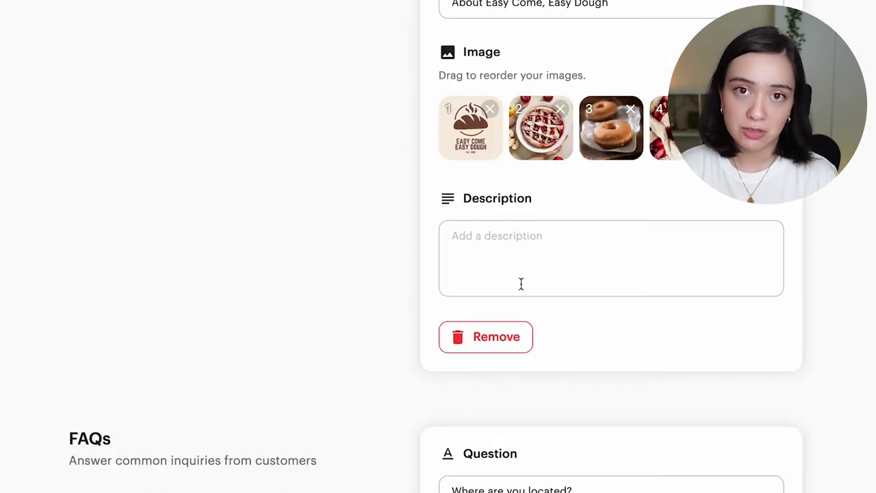
{"action": "scroll", "coordinate": [532, 253], "scroll_direction": "up", "scroll_amount": 1}
{"action": "left_click", "coordinate": [536, 248]}
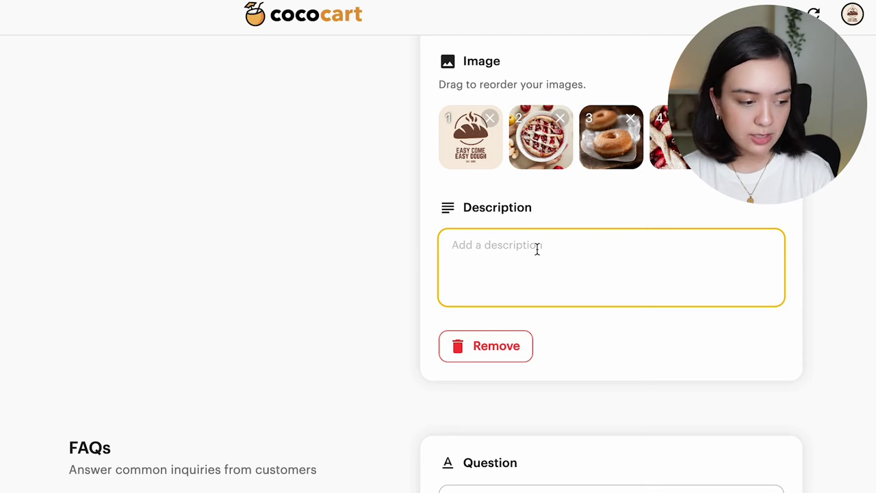
{"action": "type", "text": "Easy Come, Eas"}
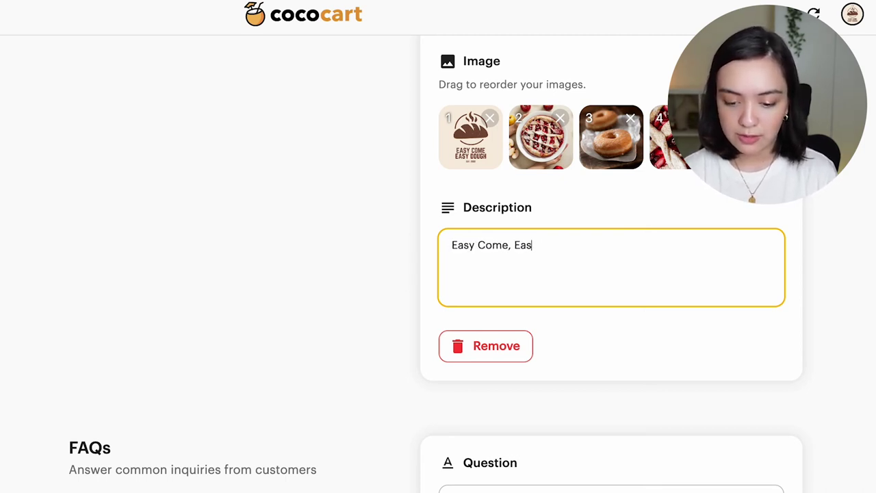
{"action": "type", "text": "y Sough is the brainchild from the successful brains behind D"}
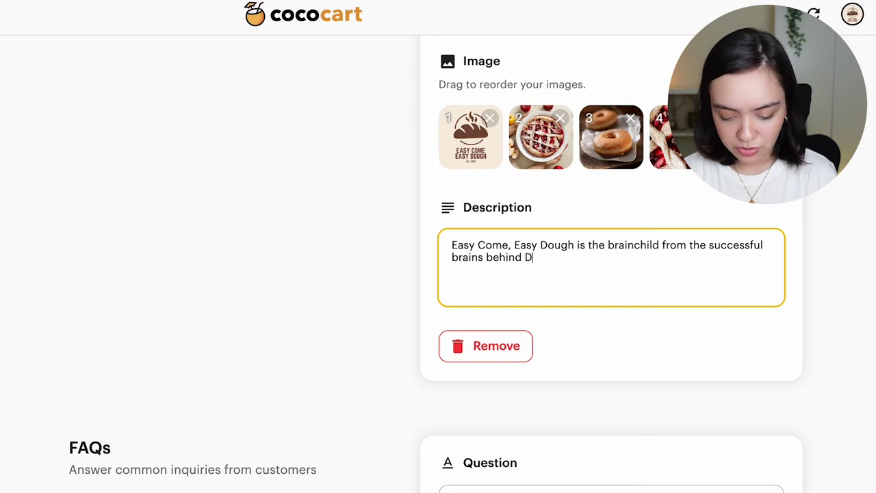
{"action": "type", "text": "Rhapsody."}
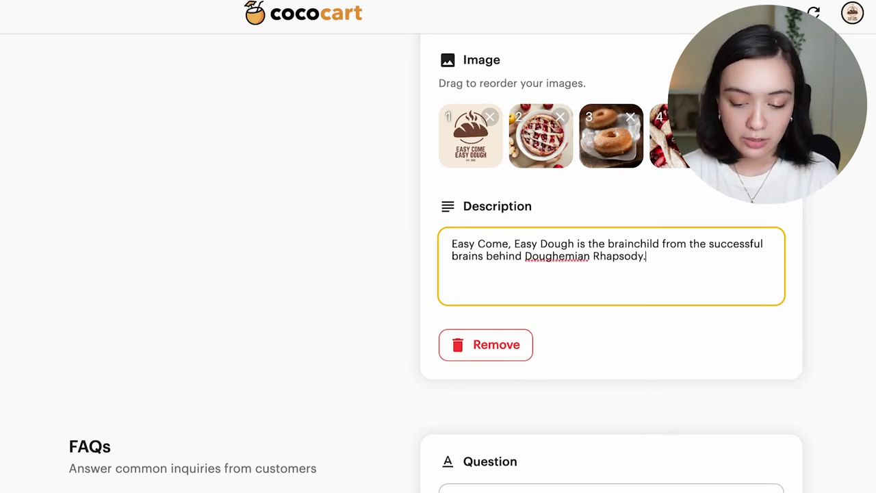
{"action": "left_click", "coordinate": [256, 103]}
{"action": "scroll", "coordinate": [256, 103], "scroll_direction": "down", "scroll_amount": 2}
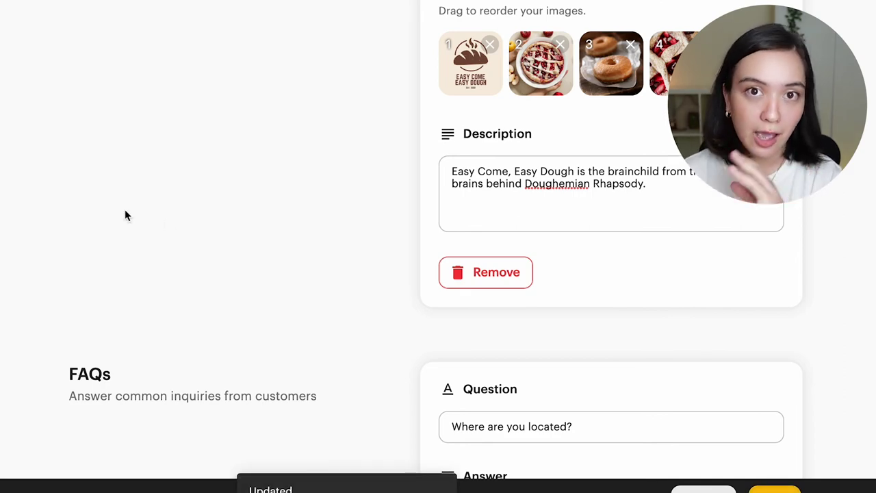
View the live shop and look through the images in its About Easy Come, Easy Dough page.
{"action": "scroll", "coordinate": [125, 216], "scroll_direction": "up", "scroll_amount": 10}
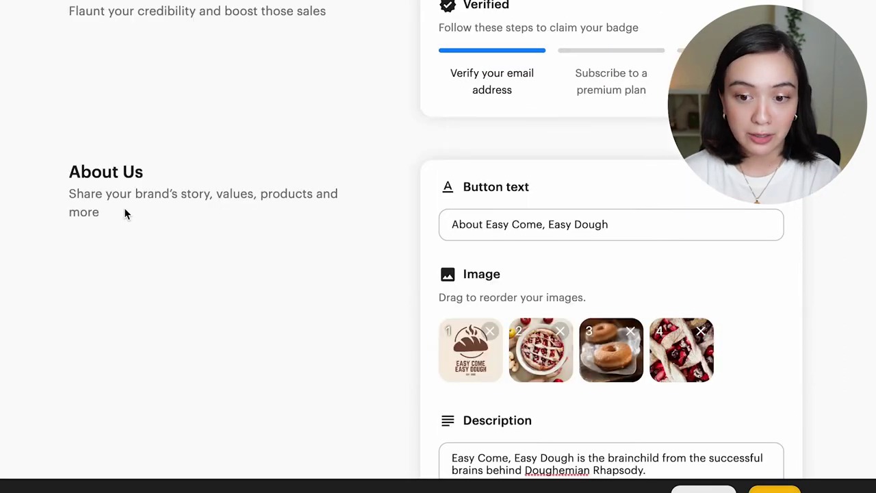
{"action": "scroll", "coordinate": [103, 221], "scroll_direction": "up", "scroll_amount": 4}
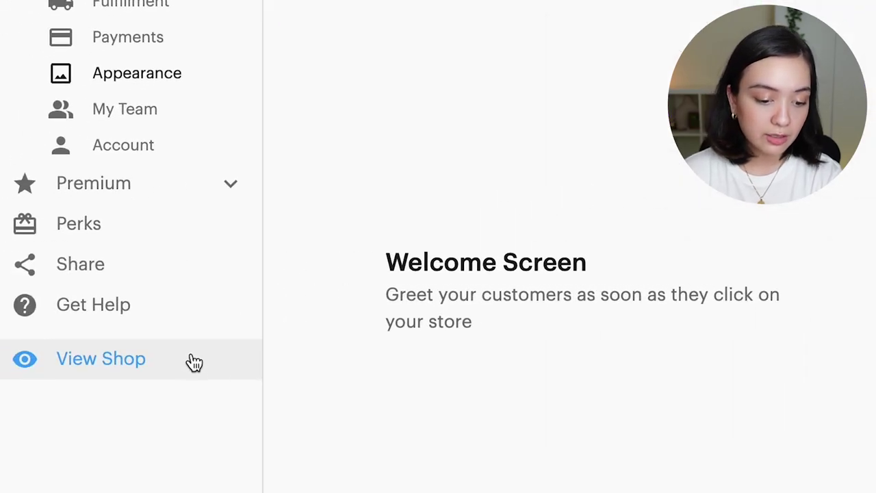
{"action": "left_click", "coordinate": [192, 356]}
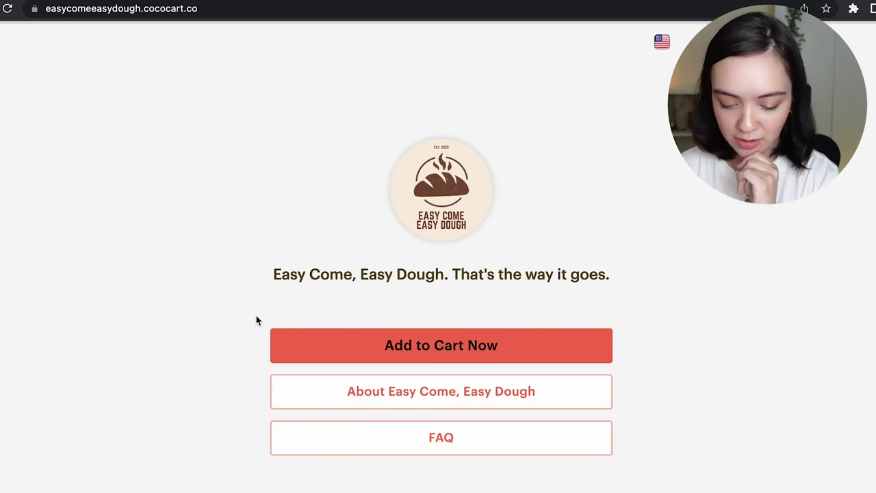
{"action": "left_click", "coordinate": [426, 402]}
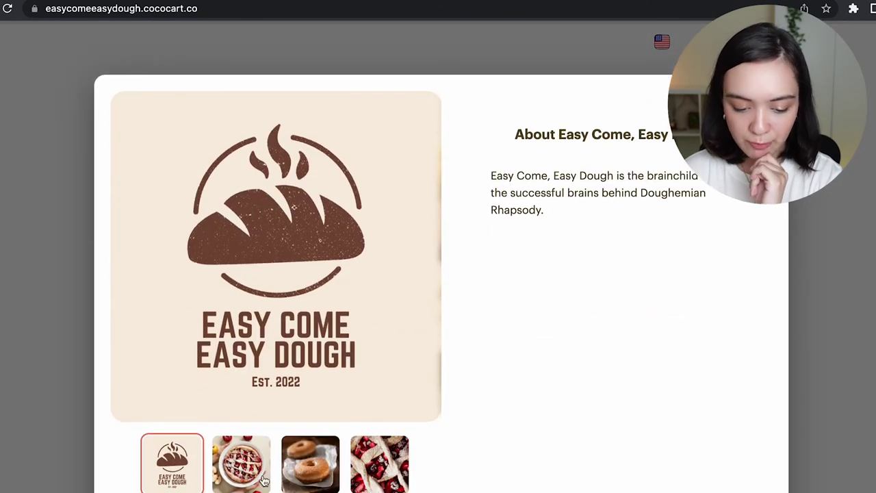
{"action": "left_click", "coordinate": [247, 484]}
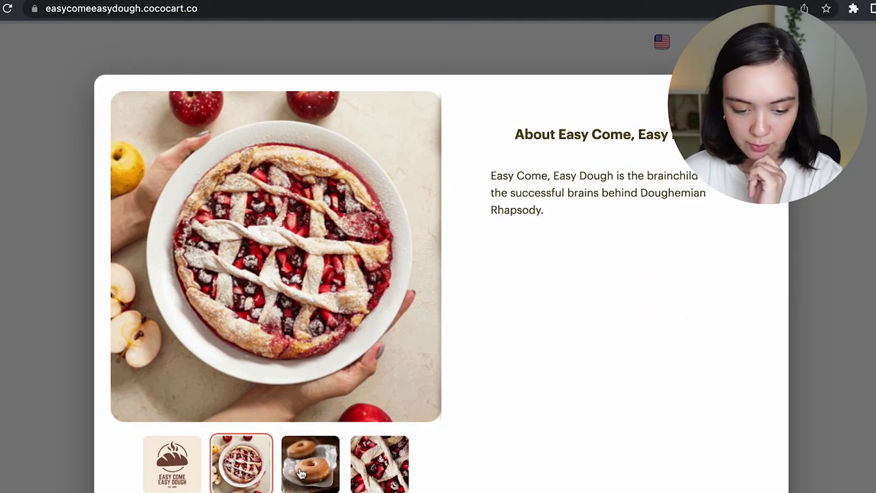
{"action": "left_click", "coordinate": [302, 474]}
{"action": "left_click", "coordinate": [374, 469]}
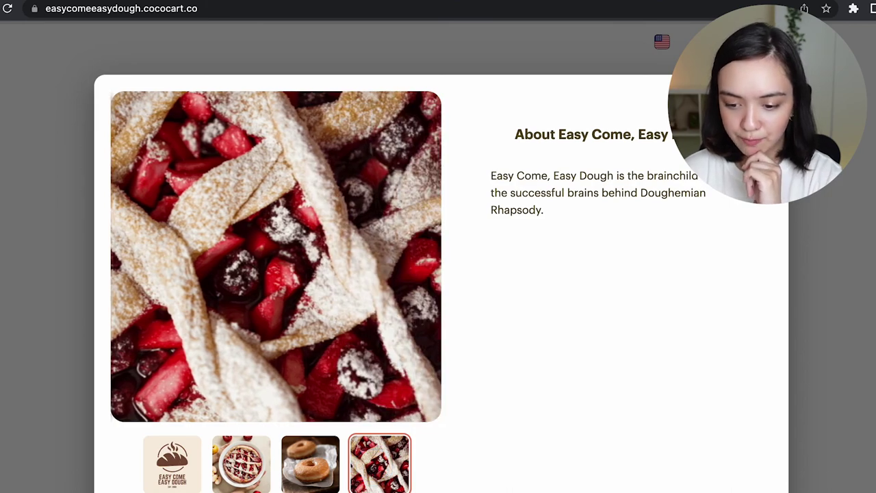
{"action": "key", "text": "Escape"}
Check the answers to both questions in the live shop's FAQ.
{"action": "left_click", "coordinate": [484, 436]}
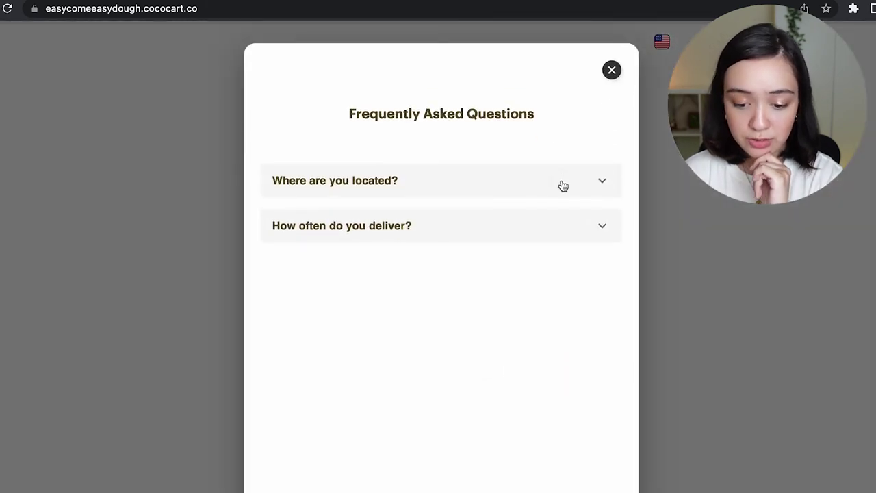
{"action": "left_click", "coordinate": [563, 186]}
{"action": "left_click", "coordinate": [562, 187]}
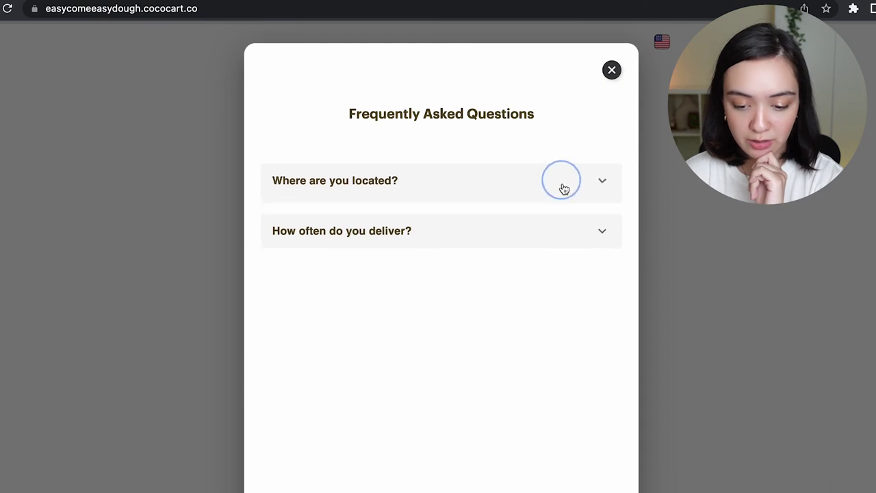
{"action": "left_click", "coordinate": [569, 226]}
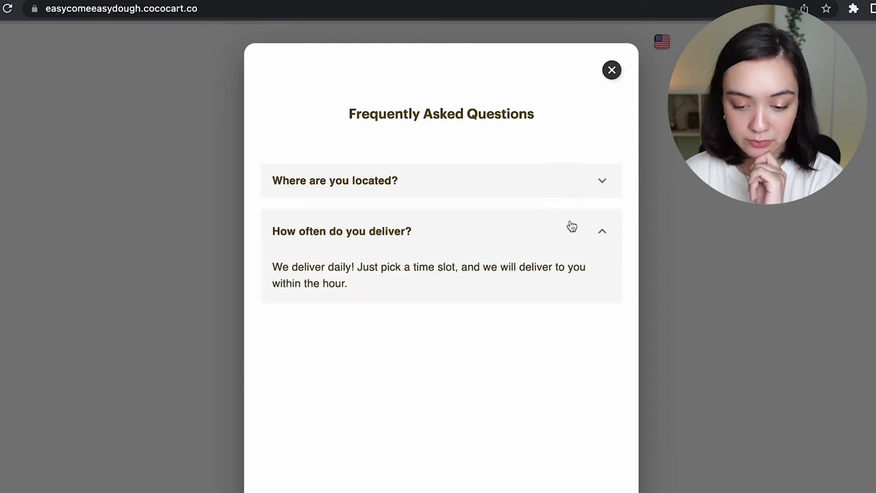
{"action": "left_click", "coordinate": [563, 186]}
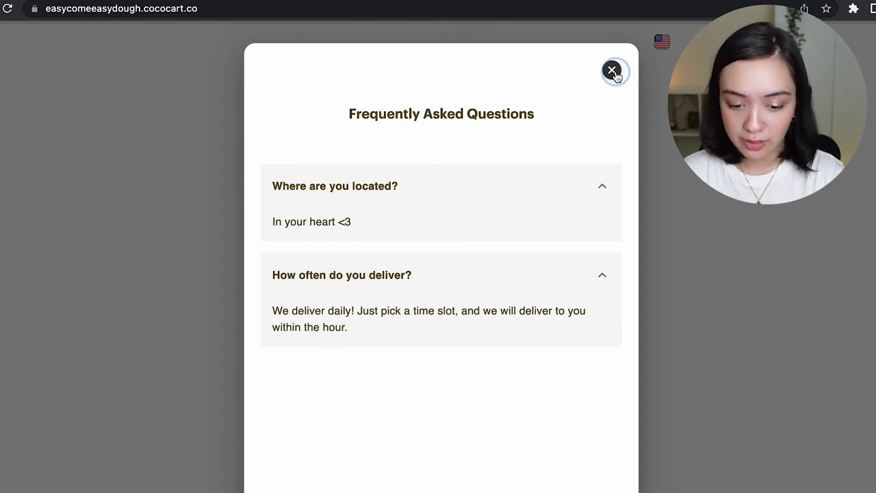
{"action": "left_click", "coordinate": [612, 71]}
Start a test order in the live shop for pickup on Monday, 7 November at 04:00 PM.
{"action": "left_click", "coordinate": [514, 355]}
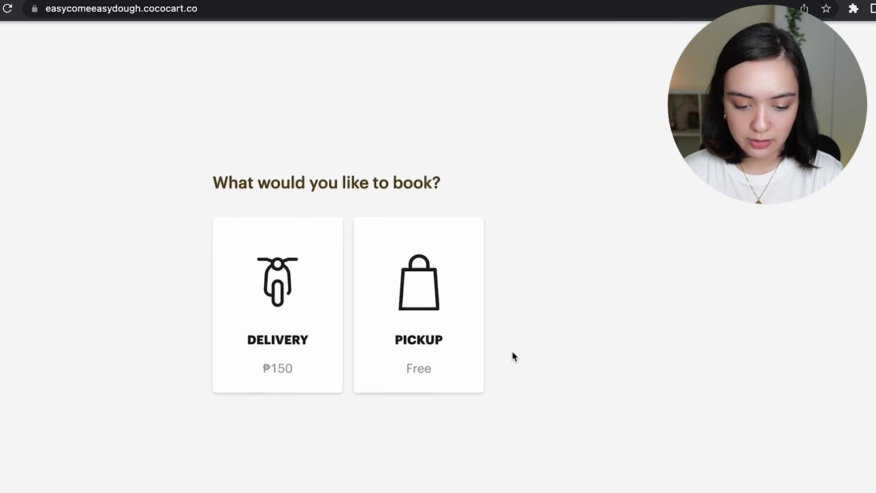
{"action": "left_click", "coordinate": [461, 329]}
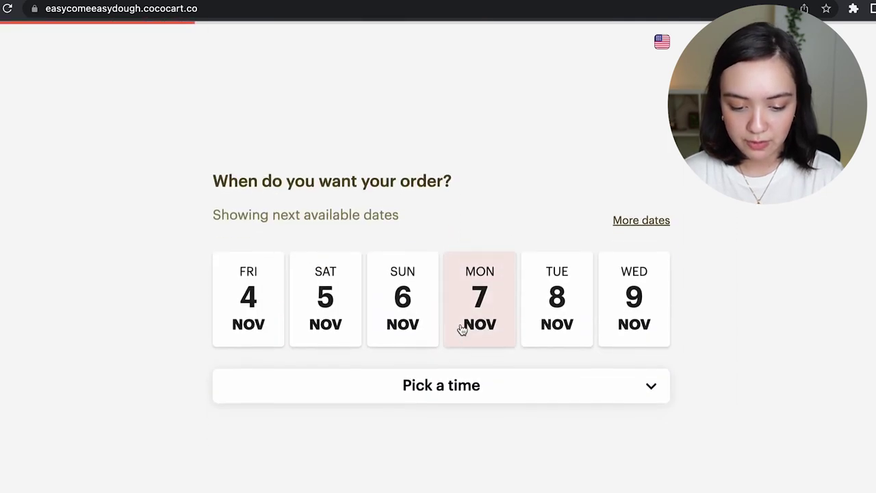
{"action": "left_click", "coordinate": [479, 295]}
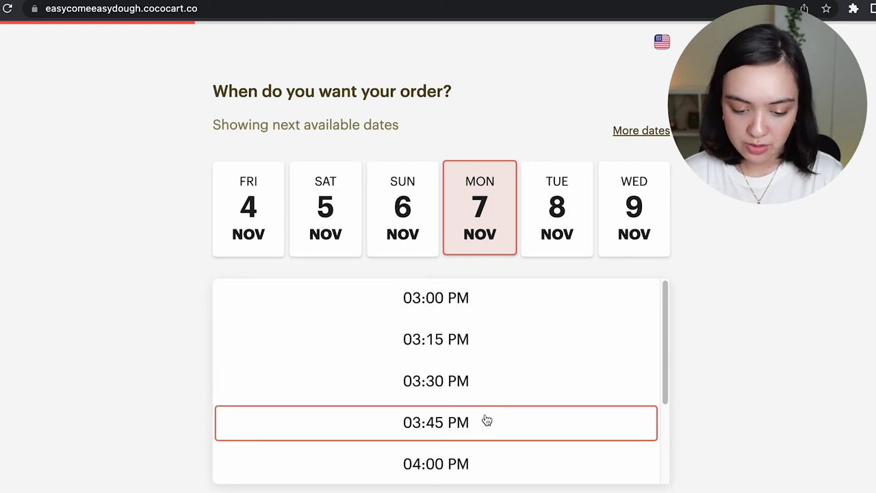
{"action": "left_click", "coordinate": [477, 463]}
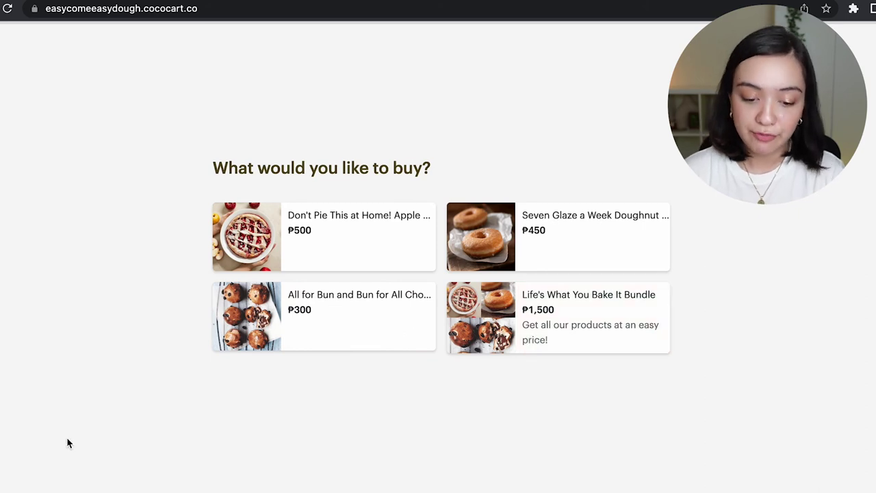
Add one Life's What You Bake It Bundle to the order.
{"action": "left_click", "coordinate": [572, 308]}
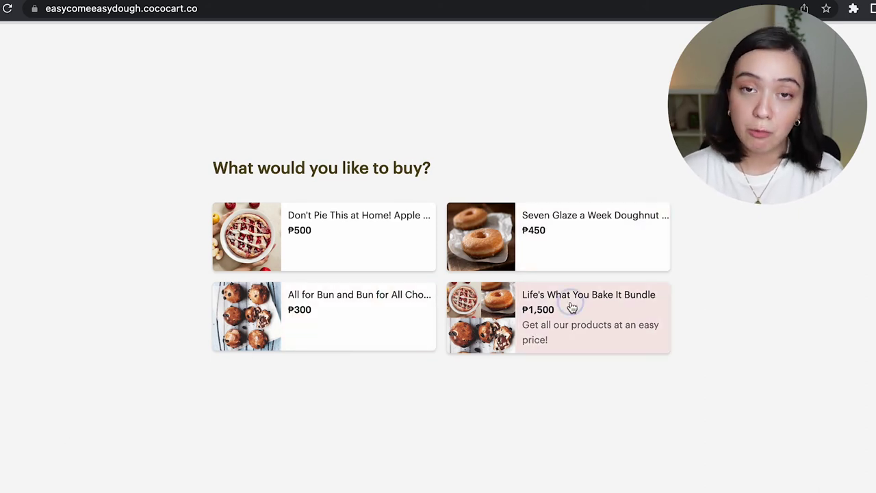
{"action": "scroll", "coordinate": [538, 397], "scroll_direction": "down", "scroll_amount": 3}
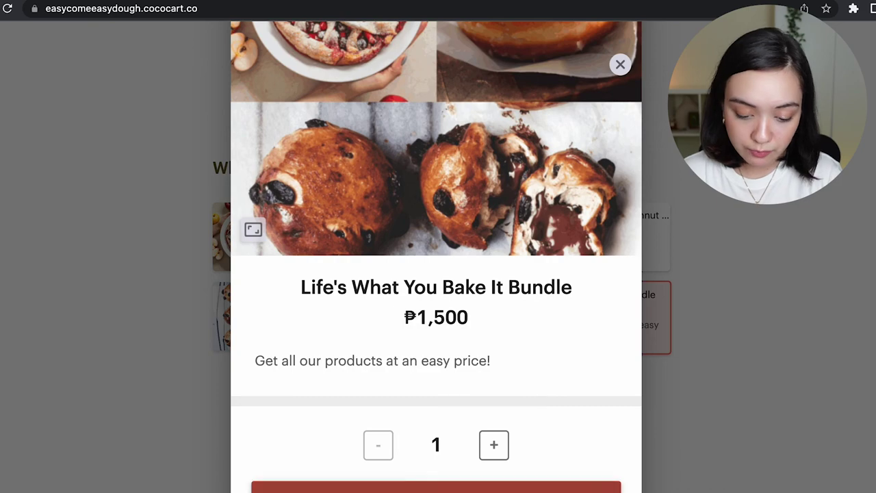
{"action": "left_click", "coordinate": [436, 487]}
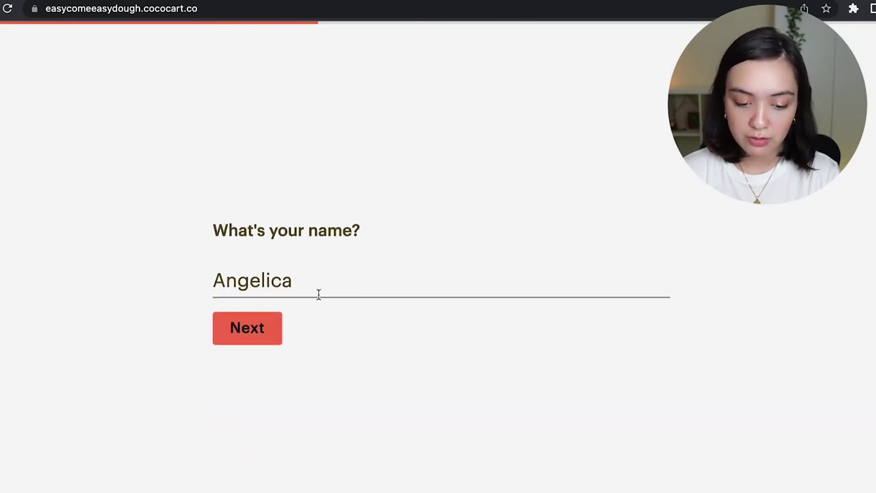
Submit the customer's prefilled name and phone number, and answer No to the gift question.
{"action": "left_click", "coordinate": [317, 278]}
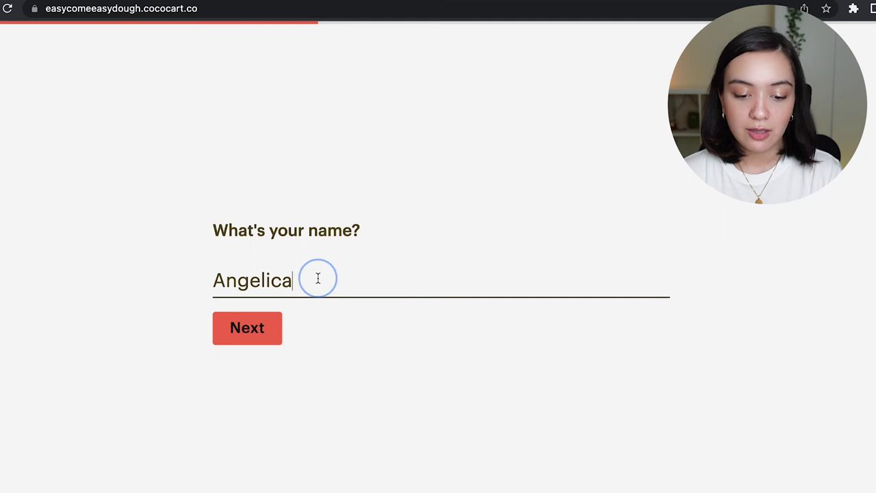
{"action": "left_click", "coordinate": [275, 328]}
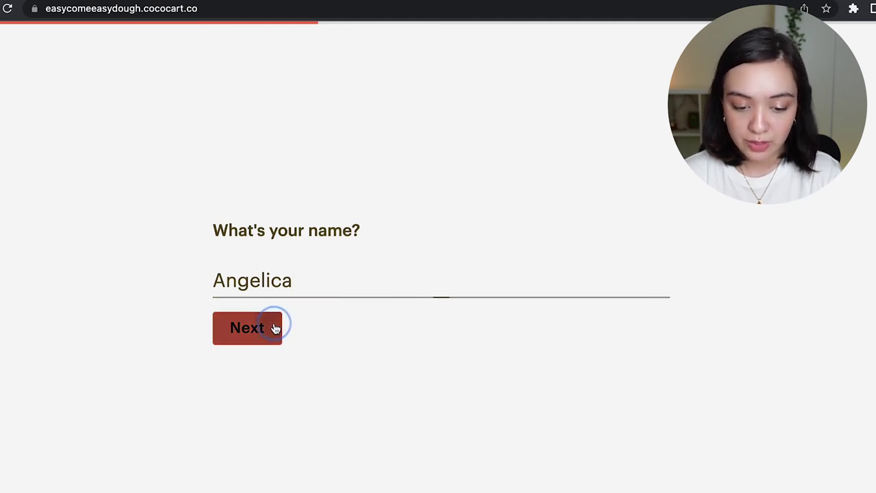
{"action": "left_click", "coordinate": [272, 340]}
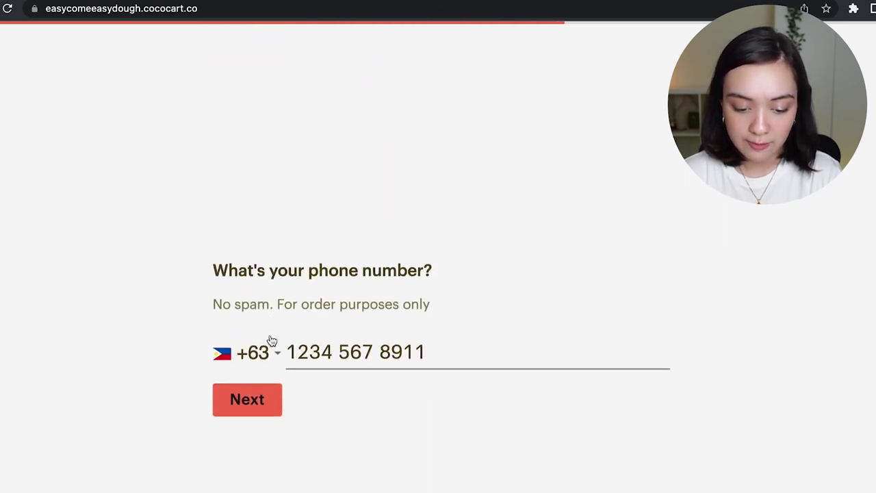
{"action": "left_click", "coordinate": [275, 350]}
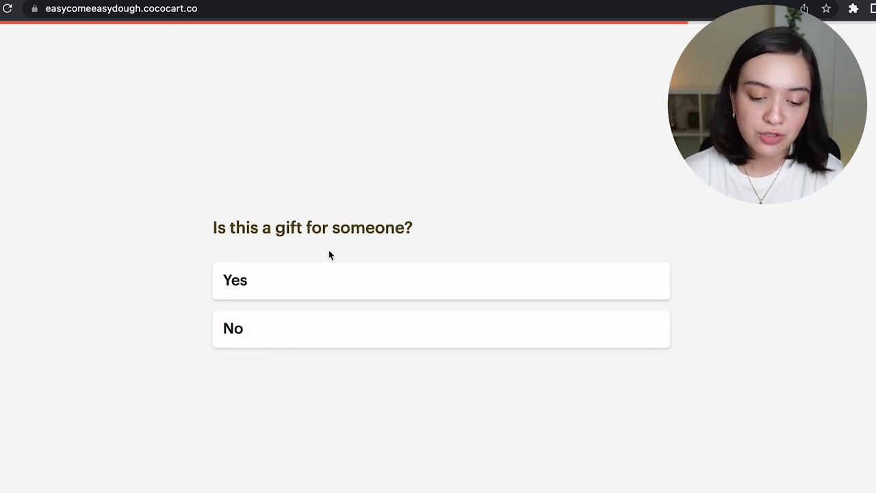
{"action": "left_click", "coordinate": [313, 338]}
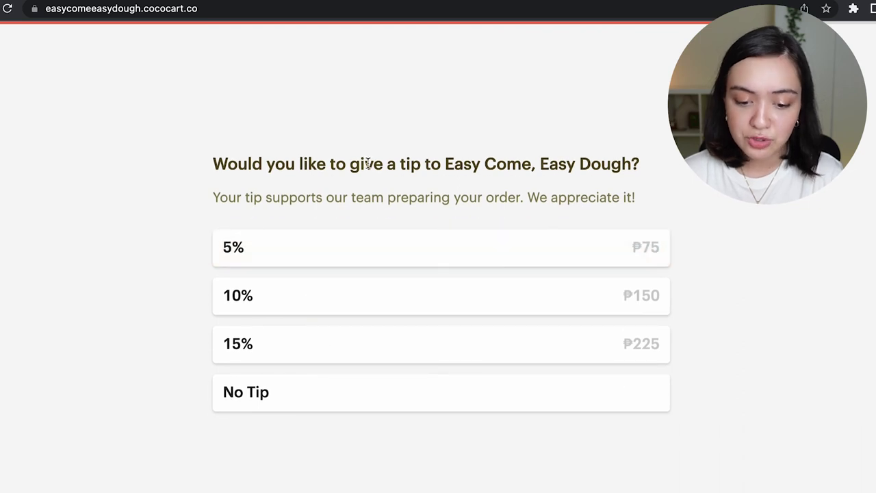
Give the shop a 15% tip on the order.
{"action": "left_click_drag", "start_coordinate": [386, 164], "coordinate": [669, 157]}
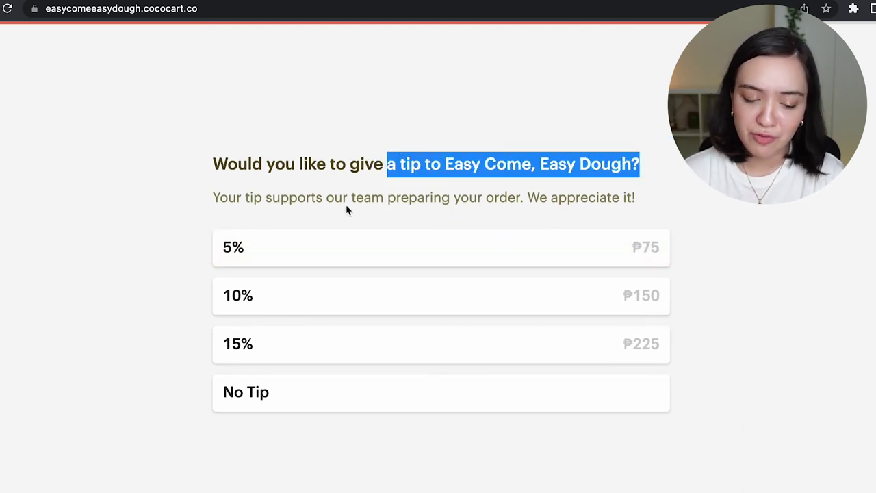
{"action": "left_click", "coordinate": [346, 172]}
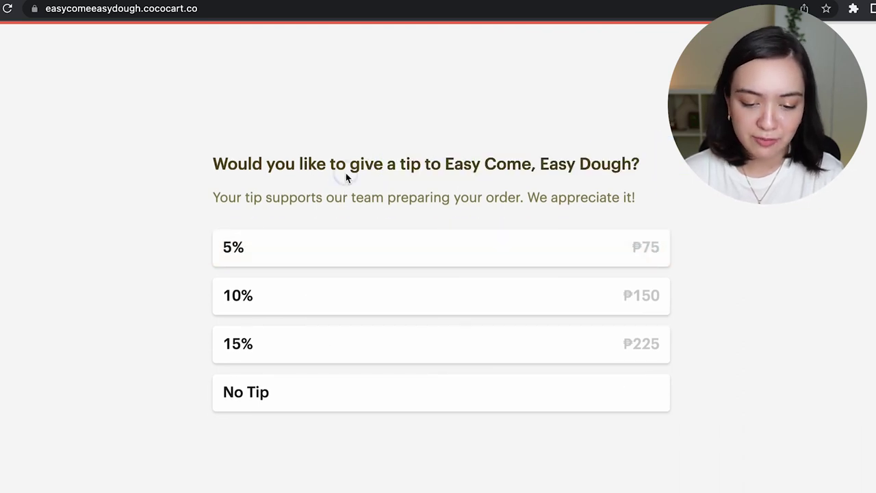
{"action": "left_click", "coordinate": [293, 349]}
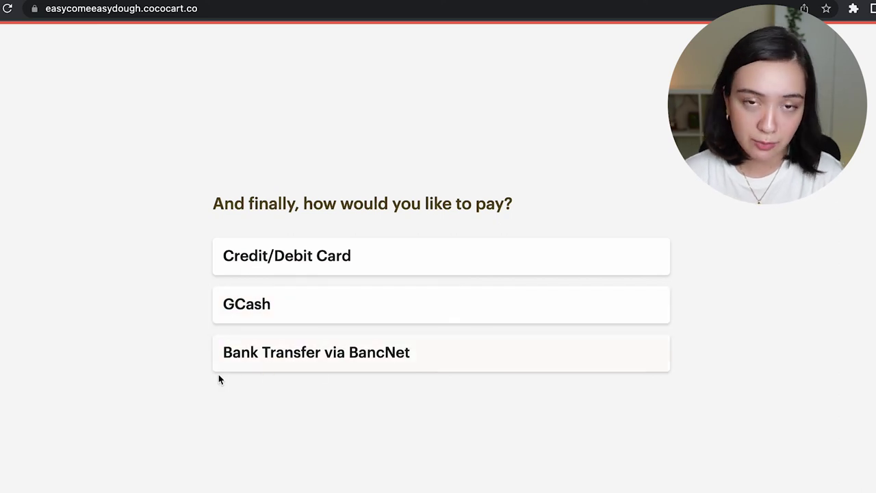
Recheck the tip choice and choose GCash as the payment method for the order.
{"action": "scroll", "coordinate": [123, 330], "scroll_direction": "up", "scroll_amount": 3}
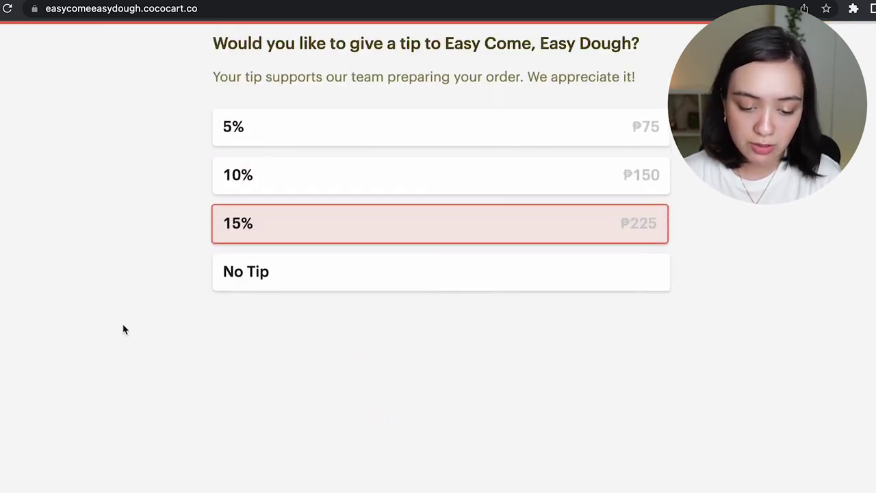
{"action": "scroll", "coordinate": [123, 329], "scroll_direction": "down", "scroll_amount": 3}
{"action": "left_click_drag", "start_coordinate": [254, 308], "coordinate": [260, 309]}
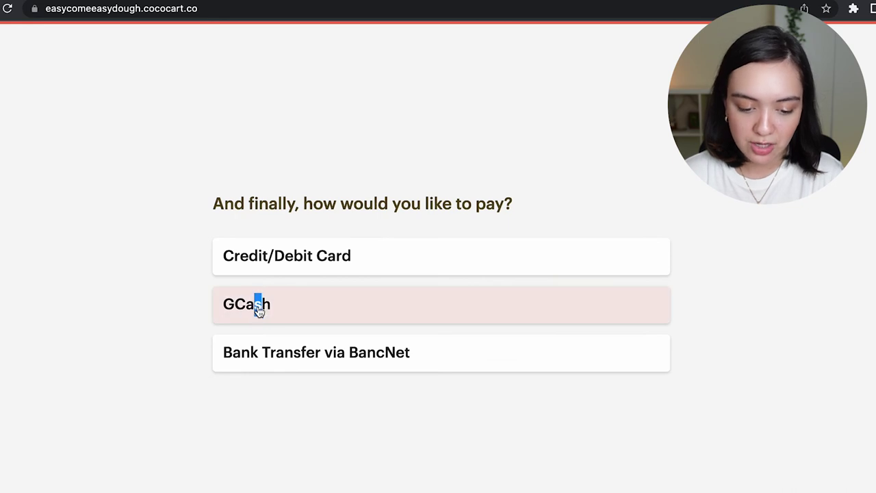
{"action": "left_click", "coordinate": [258, 310]}
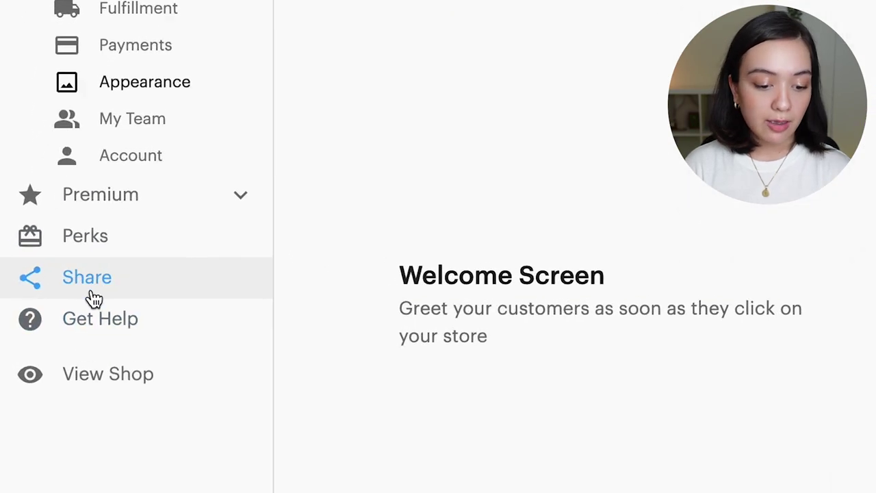
{"action": "left_click", "coordinate": [93, 293]}
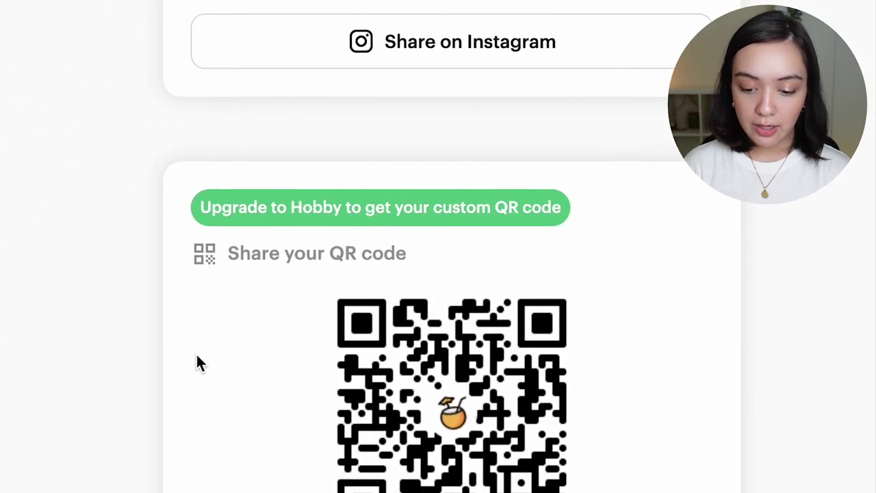
{"action": "left_click", "coordinate": [636, 158]}
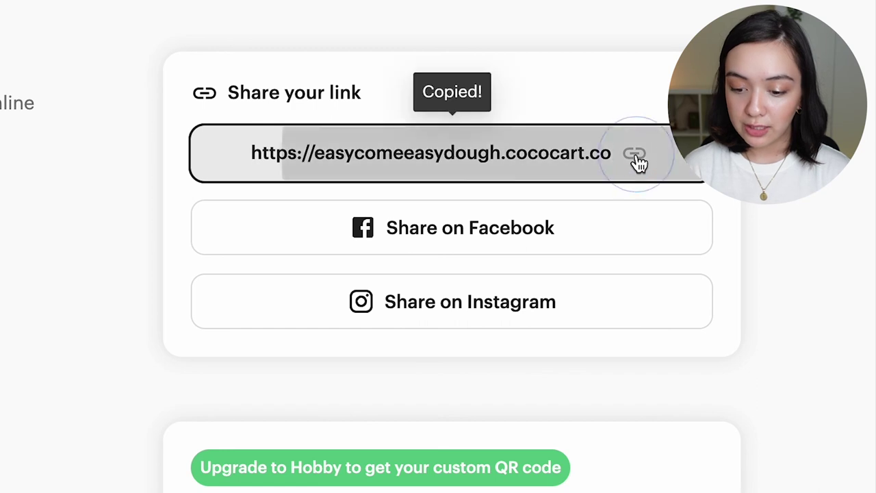